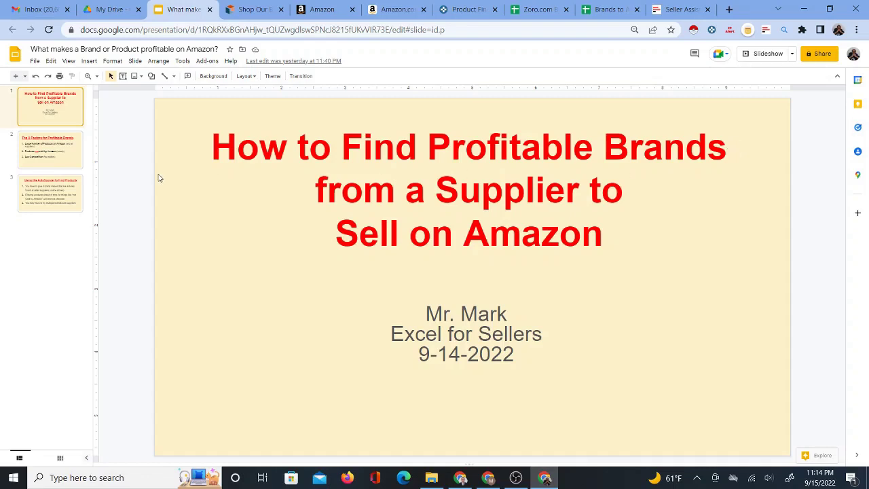
Show slide 2 and highlight its three factors: many products, not sold by Amazon, low competition.
{"action": "left_click", "coordinate": [59, 149]}
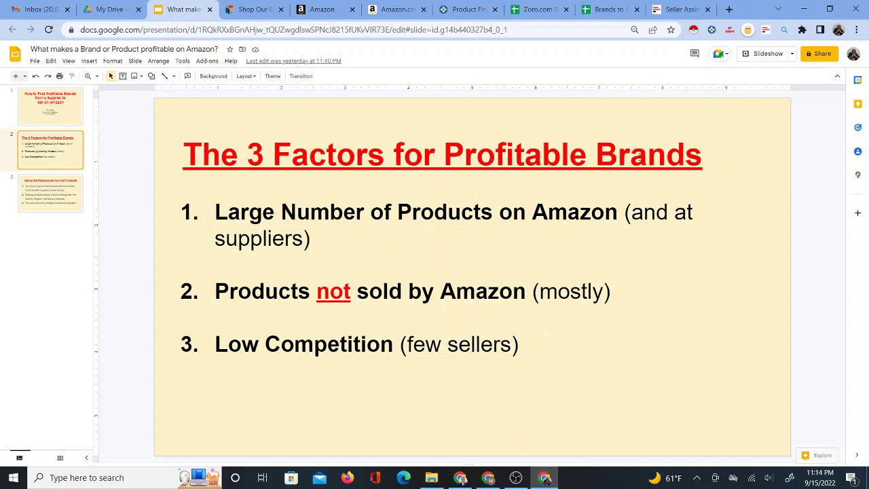
{"action": "left_click_drag", "start_coordinate": [214, 211], "coordinate": [657, 229]}
{"action": "left_click_drag", "start_coordinate": [213, 292], "coordinate": [620, 297]}
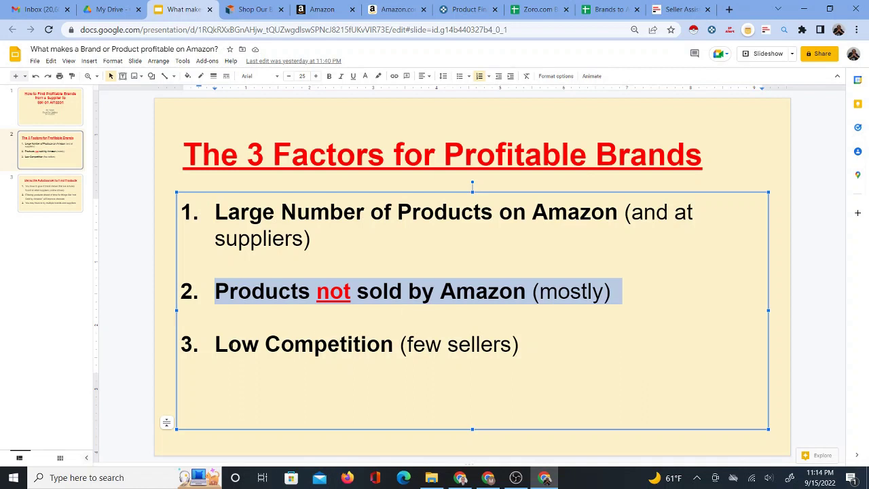
{"action": "left_click_drag", "start_coordinate": [215, 345], "coordinate": [544, 349]}
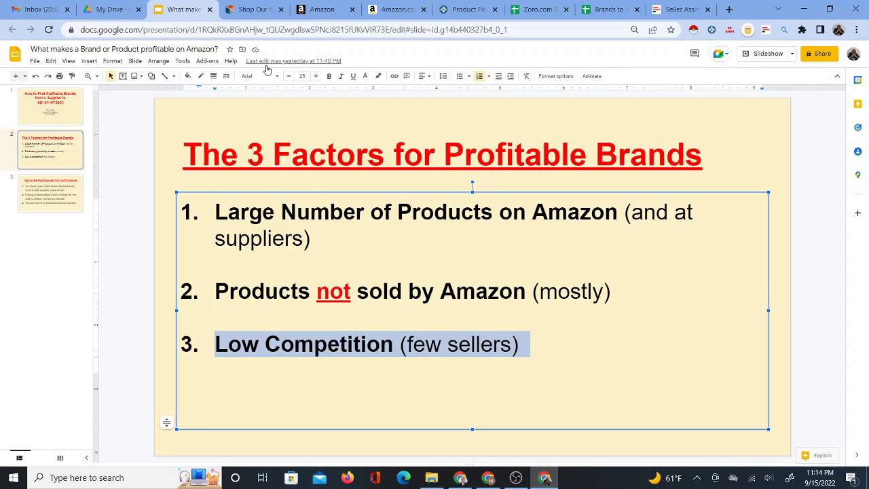
Open Zoro's Brands & Manufacturers page and browse its featured logos and A–Z brand list.
{"action": "left_click", "coordinate": [251, 9]}
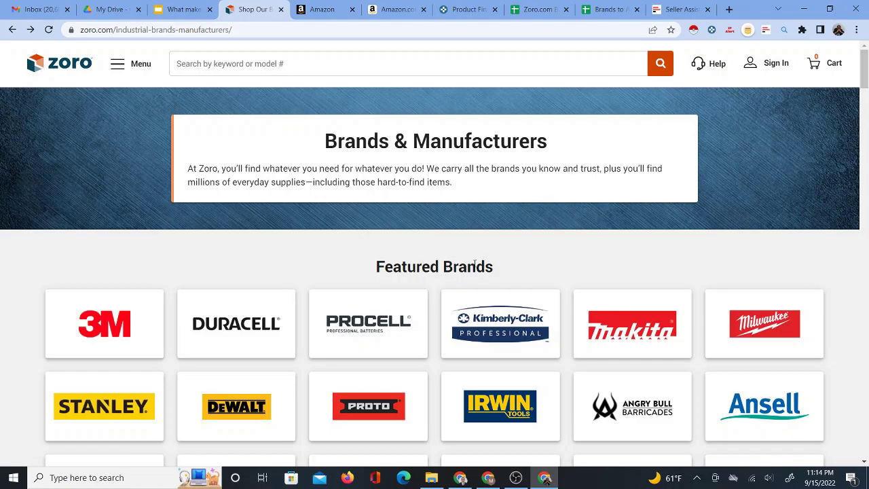
{"action": "scroll", "coordinate": [455, 279], "scroll_direction": "down", "scroll_amount": 3}
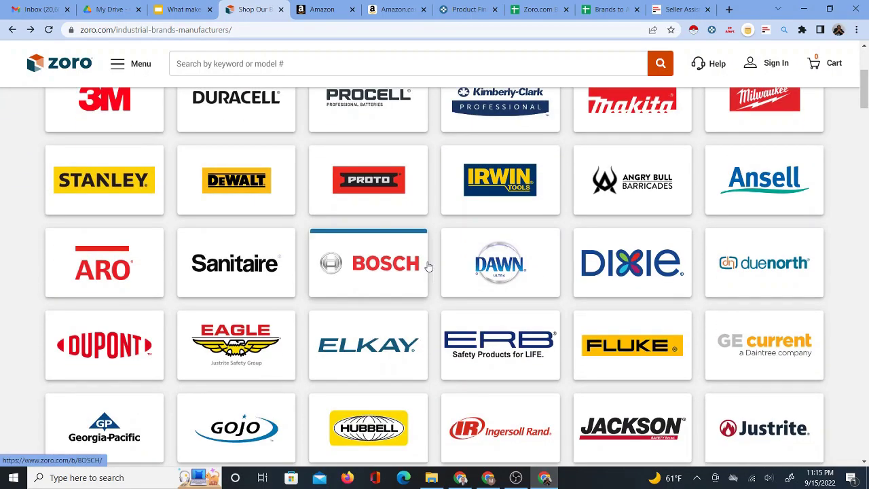
{"action": "left_click_drag", "start_coordinate": [863, 88], "coordinate": [858, 453]}
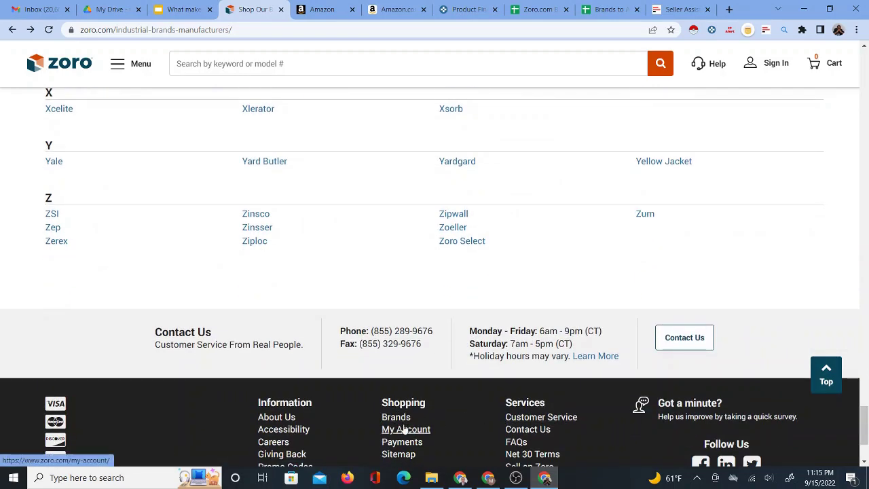
{"action": "left_click_drag", "start_coordinate": [862, 410], "coordinate": [845, 60]}
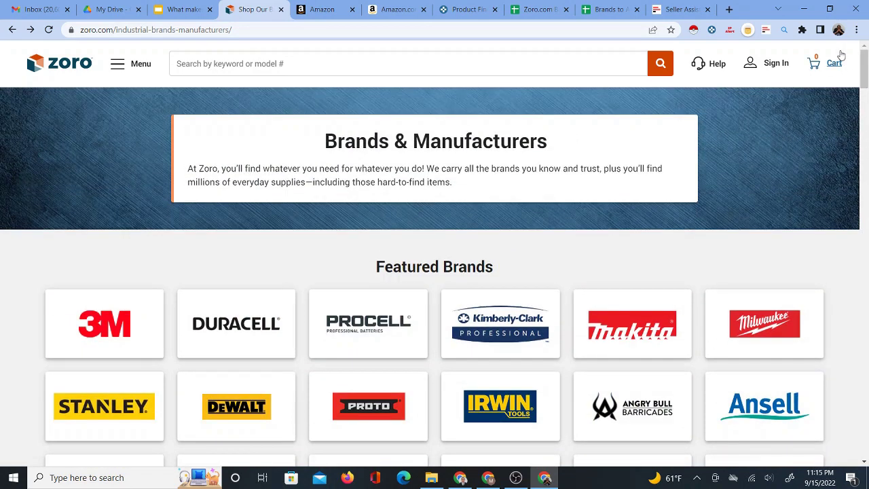
{"action": "left_click", "coordinate": [520, 14]}
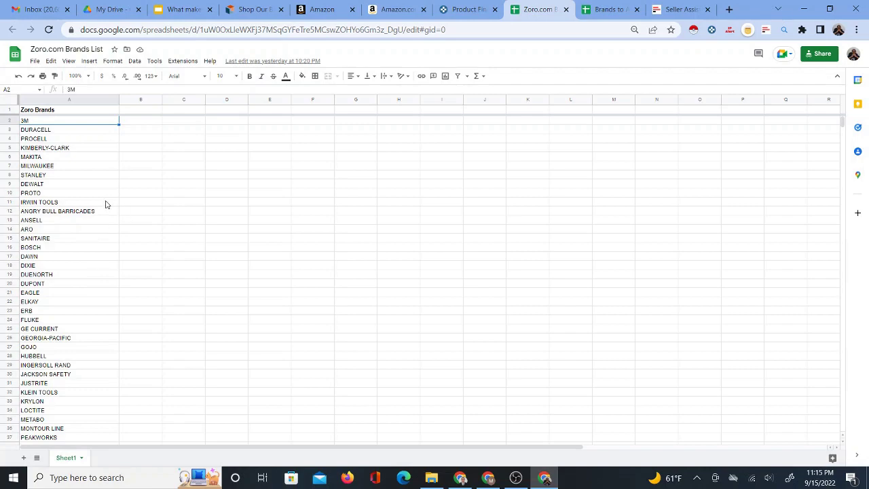
{"action": "scroll", "coordinate": [101, 271], "scroll_direction": "down", "scroll_amount": 15}
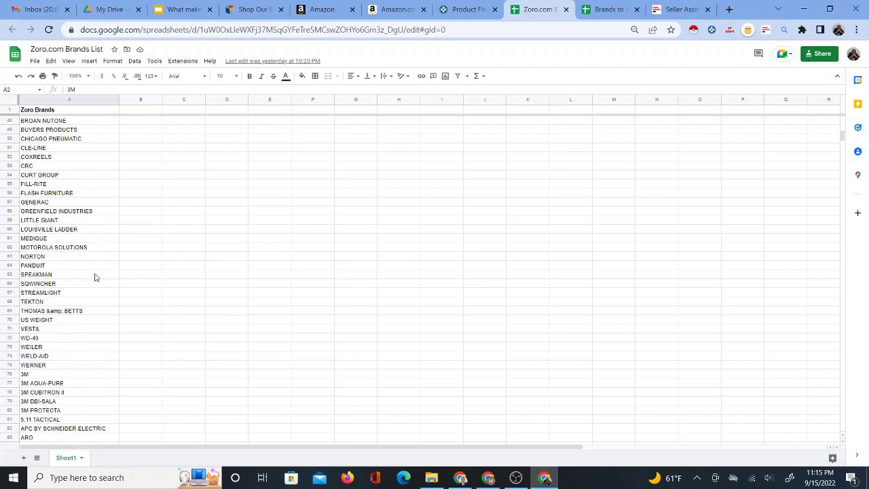
{"action": "scroll", "coordinate": [102, 318], "scroll_direction": "up", "scroll_amount": 15}
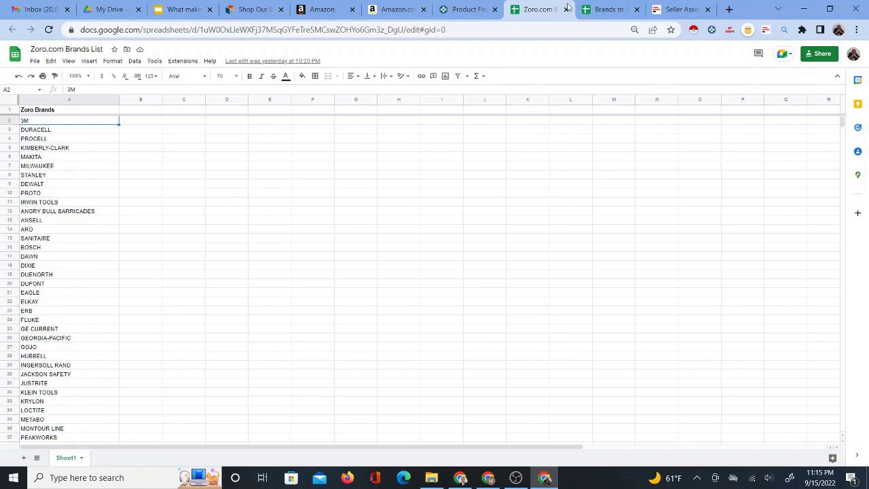
{"action": "left_click", "coordinate": [589, 9]}
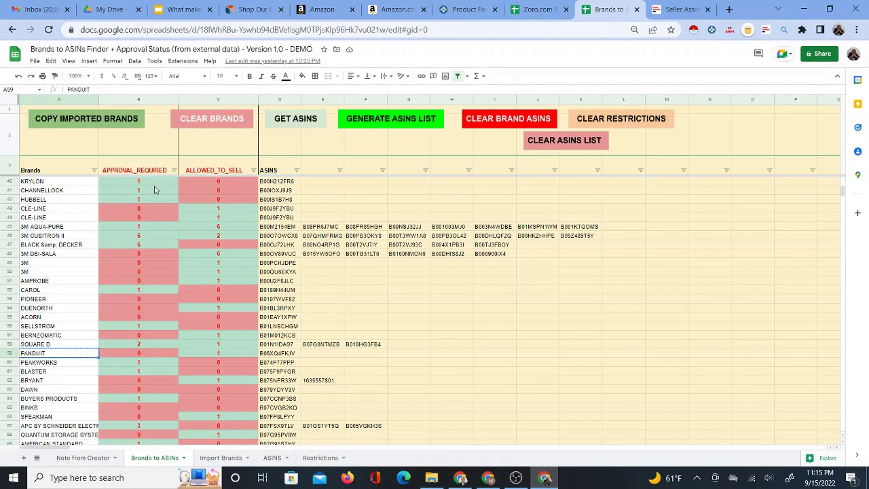
{"action": "left_click", "coordinate": [675, 9]}
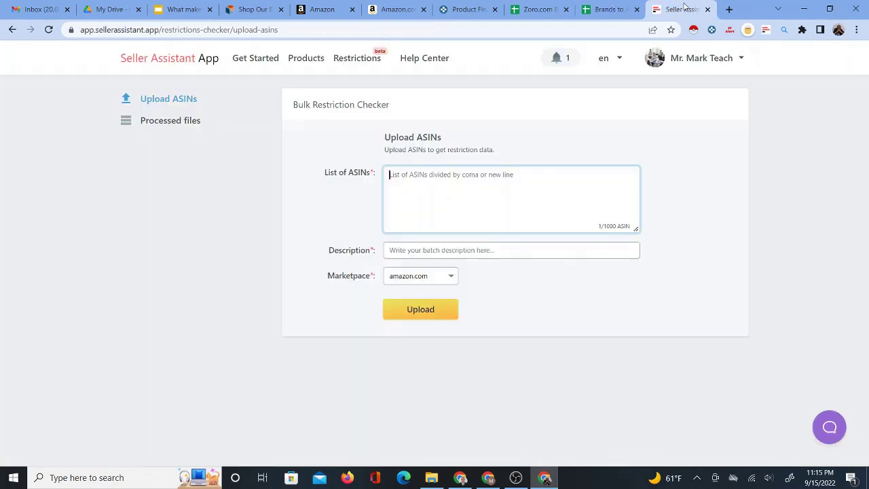
{"action": "left_click", "coordinate": [611, 11]}
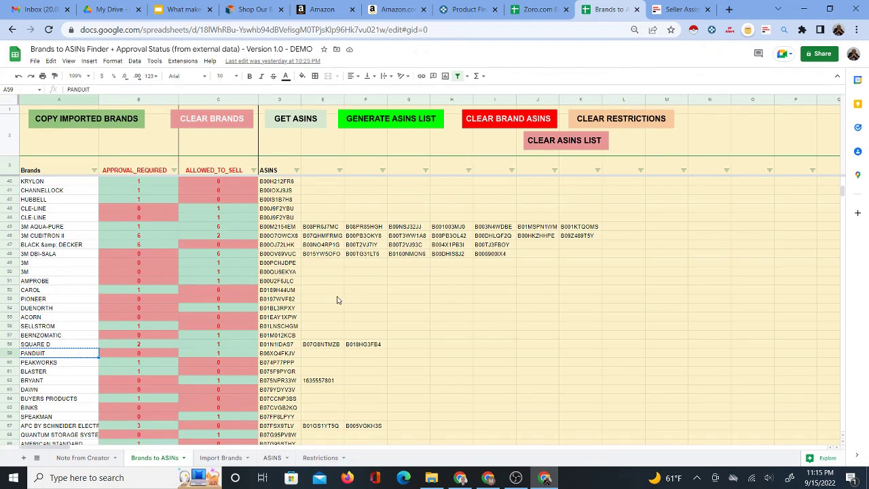
{"action": "left_click", "coordinate": [246, 9]}
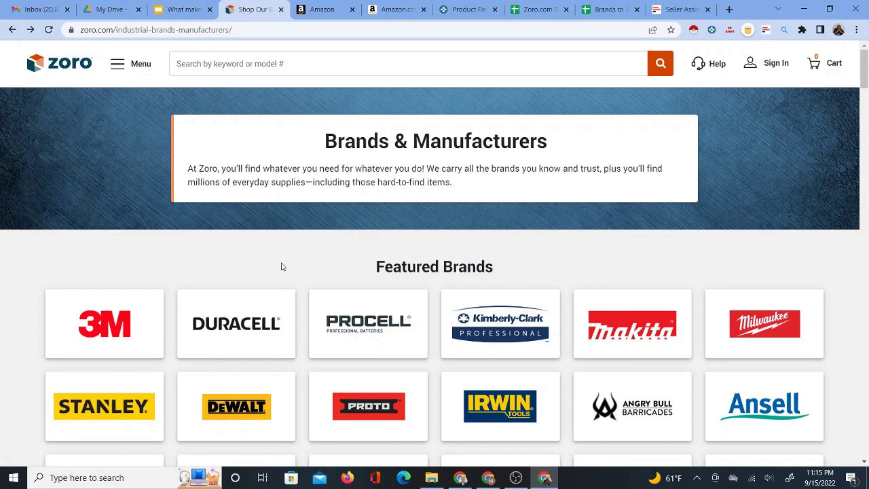
Glance back at the 3 Factors slide, then return to Zoro and open the Panduit brand page.
{"action": "left_click", "coordinate": [180, 9]}
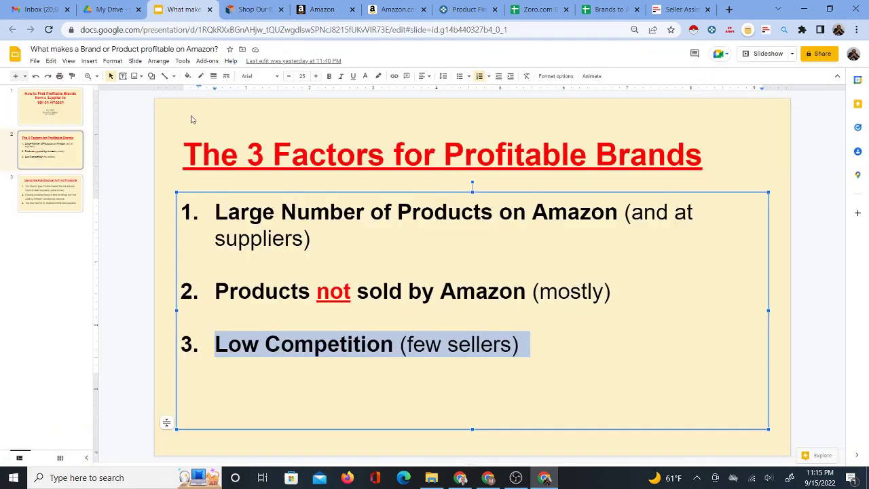
{"action": "key", "text": "ctrl+Home"}
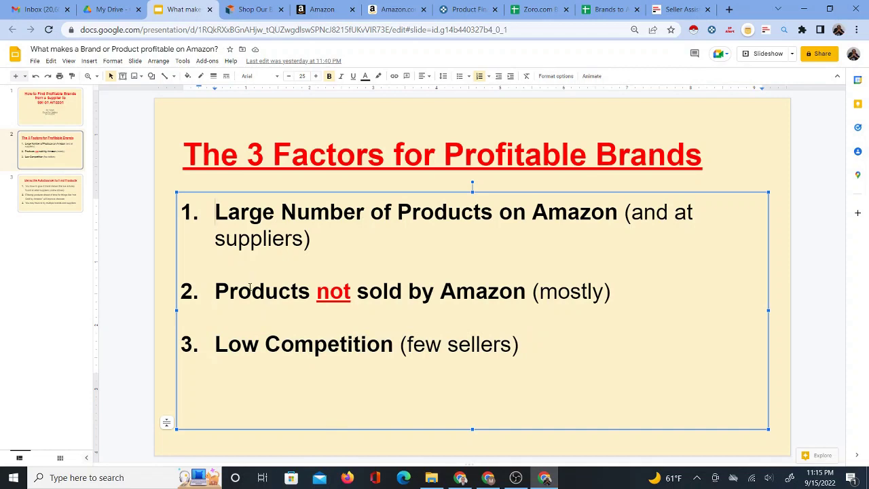
{"action": "left_click", "coordinate": [256, 11]}
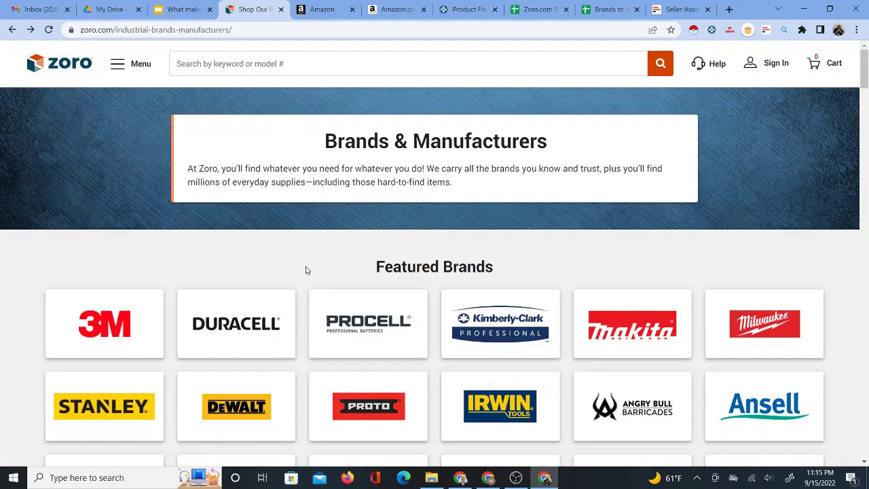
{"action": "scroll", "coordinate": [333, 284], "scroll_direction": "down", "scroll_amount": 6}
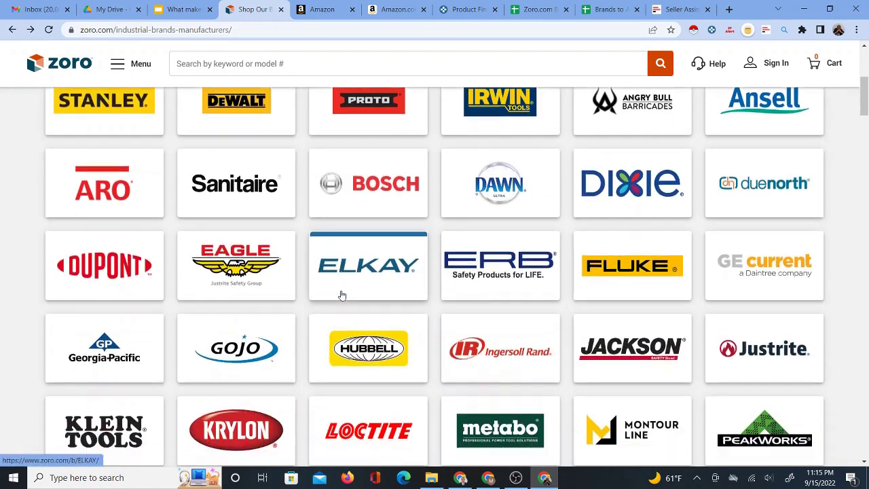
{"action": "scroll", "coordinate": [340, 290], "scroll_direction": "down", "scroll_amount": 7}
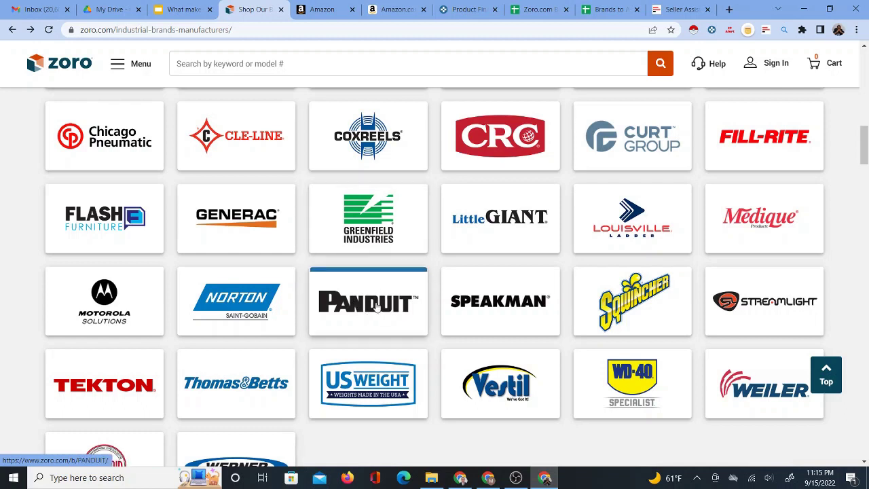
{"action": "left_click", "coordinate": [380, 309]}
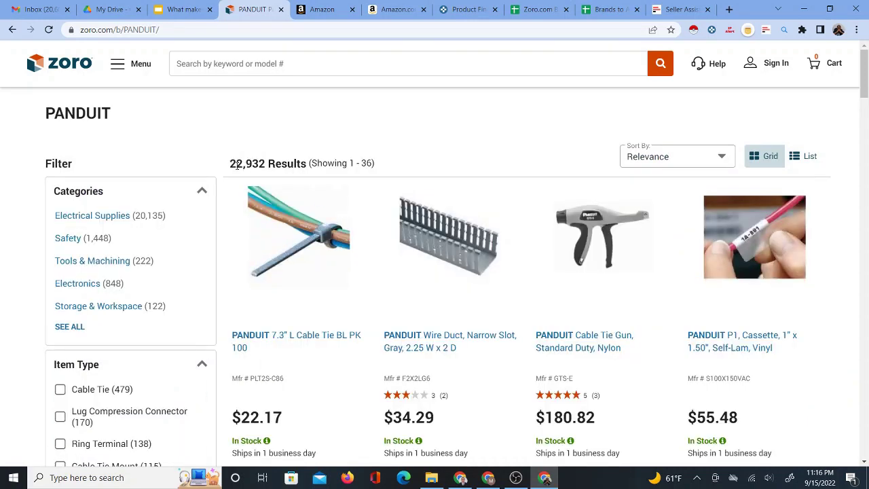
Highlight Panduit's 22,932 results on Zoro, browse the products, then go to Seller Central's catalog search.
{"action": "left_click_drag", "start_coordinate": [230, 163], "coordinate": [266, 164]}
{"action": "scroll", "coordinate": [388, 292], "scroll_direction": "down", "scroll_amount": 3}
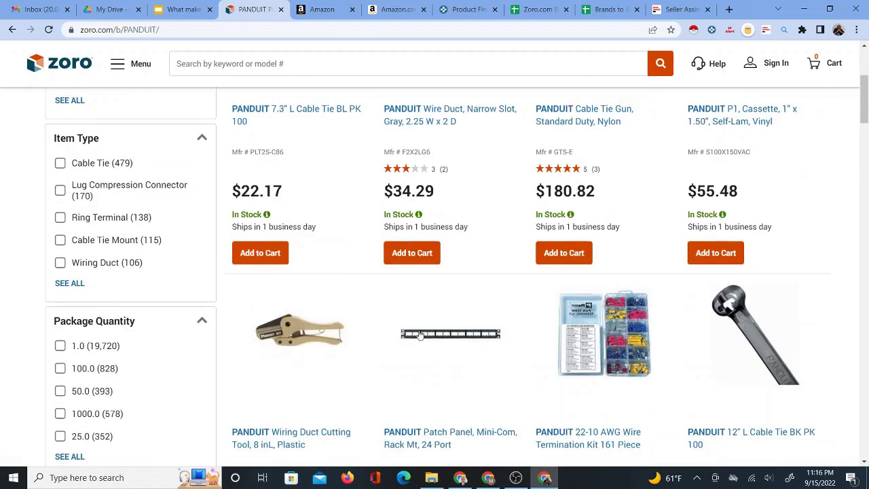
{"action": "scroll", "coordinate": [421, 335], "scroll_direction": "down", "scroll_amount": 4}
{"action": "scroll", "coordinate": [421, 336], "scroll_direction": "up", "scroll_amount": 4}
{"action": "scroll", "coordinate": [421, 336], "scroll_direction": "up", "scroll_amount": 3}
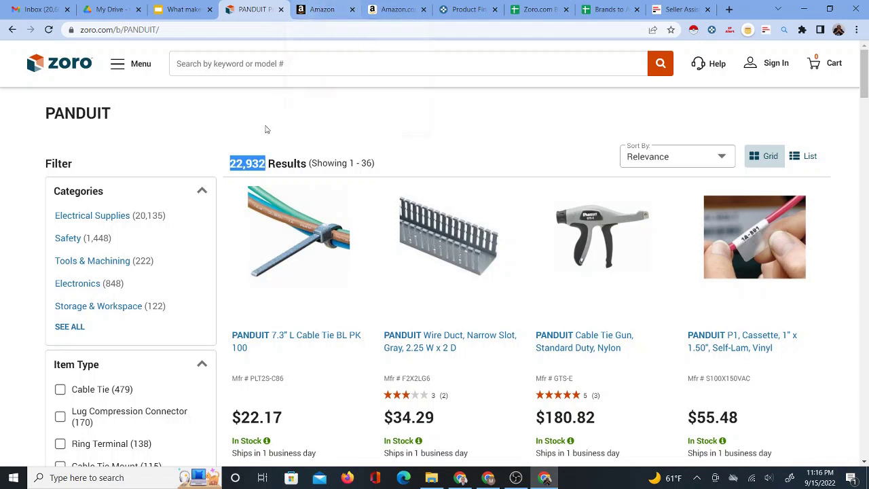
{"action": "left_click", "coordinate": [310, 11]}
Search Seller Central's catalog for 'pandui' and scan the Panduit results.
{"action": "left_click", "coordinate": [237, 423]}
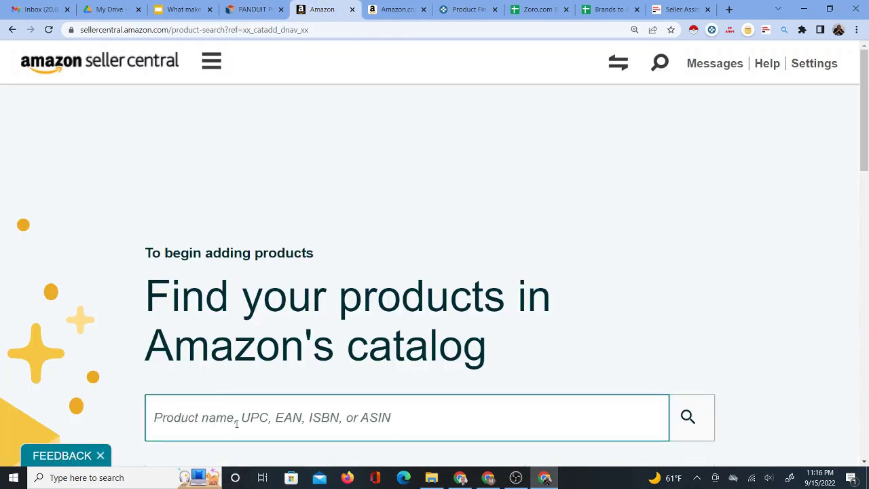
{"action": "type", "text": "p"}
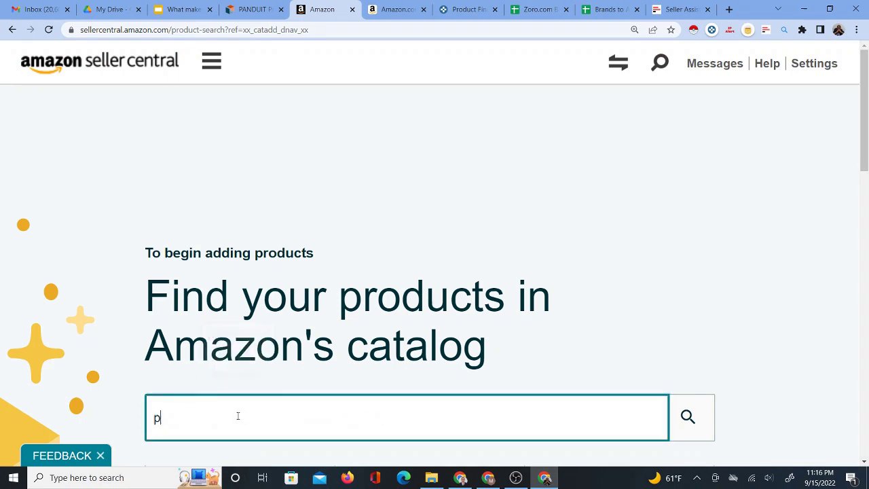
{"action": "type", "text": "anduit"}
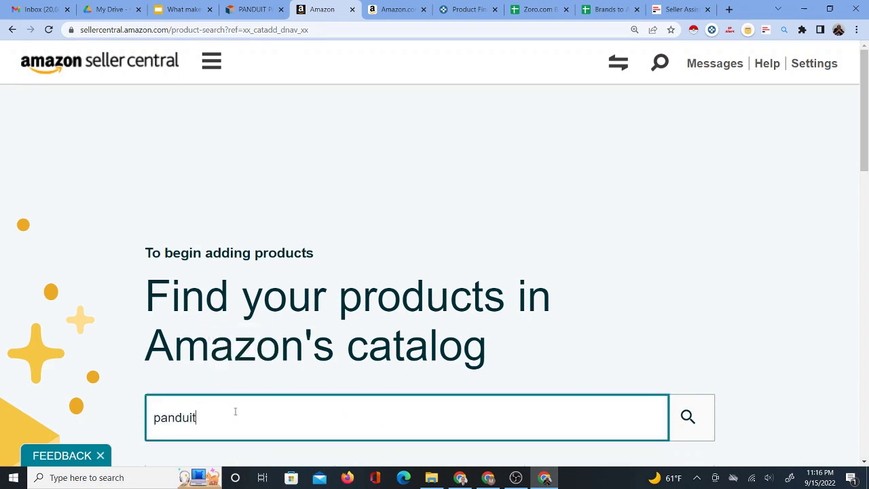
{"action": "key", "text": "Return"}
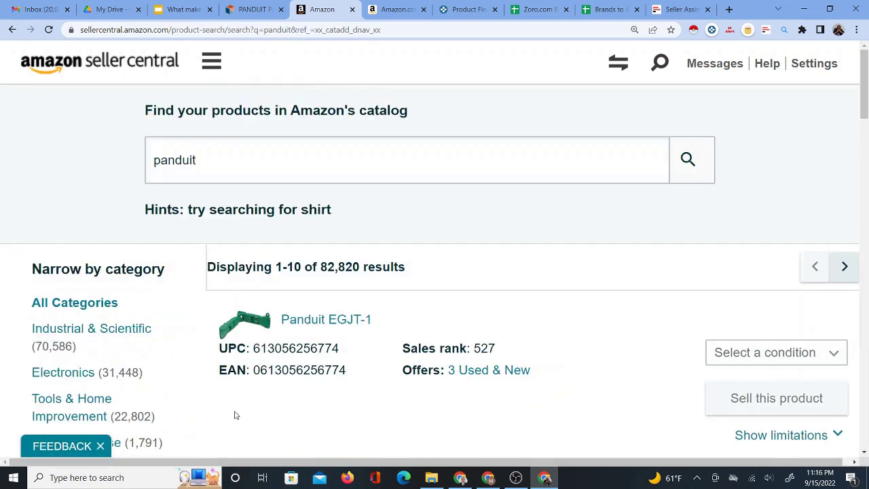
{"action": "scroll", "coordinate": [389, 318], "scroll_direction": "down", "scroll_amount": 2}
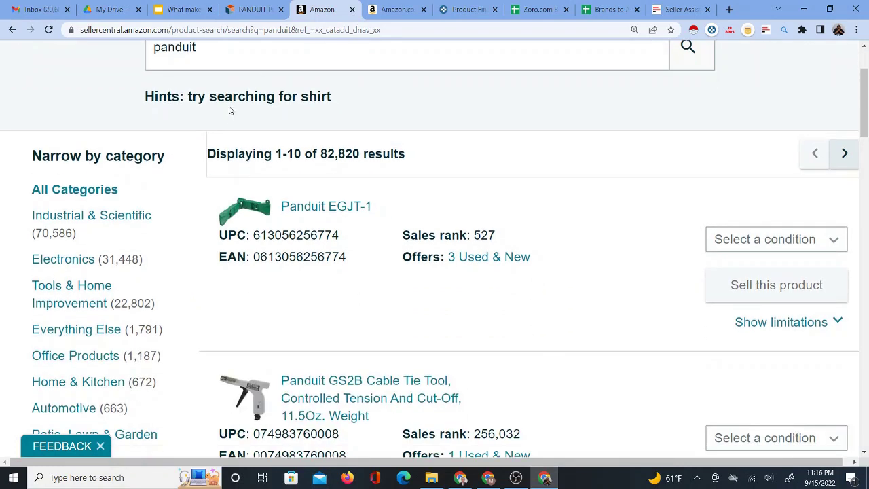
{"action": "scroll", "coordinate": [262, 80], "scroll_direction": "up", "scroll_amount": 2}
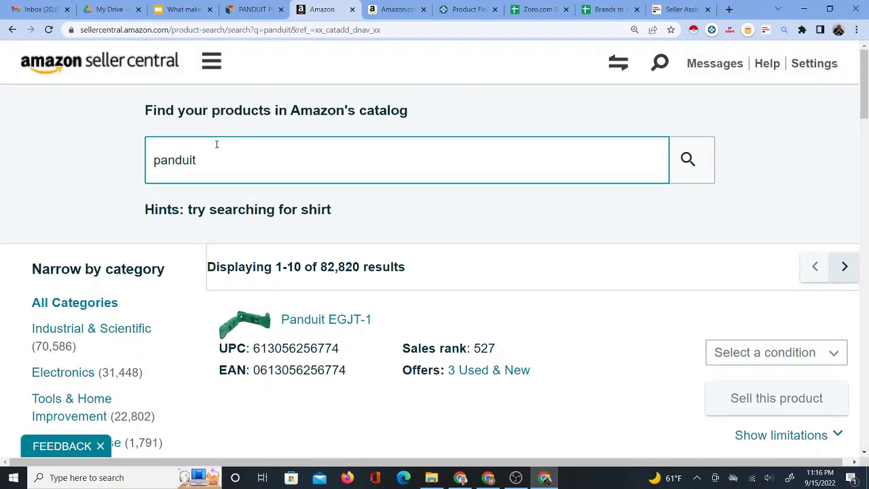
{"action": "scroll", "coordinate": [329, 299], "scroll_direction": "down", "scroll_amount": 2}
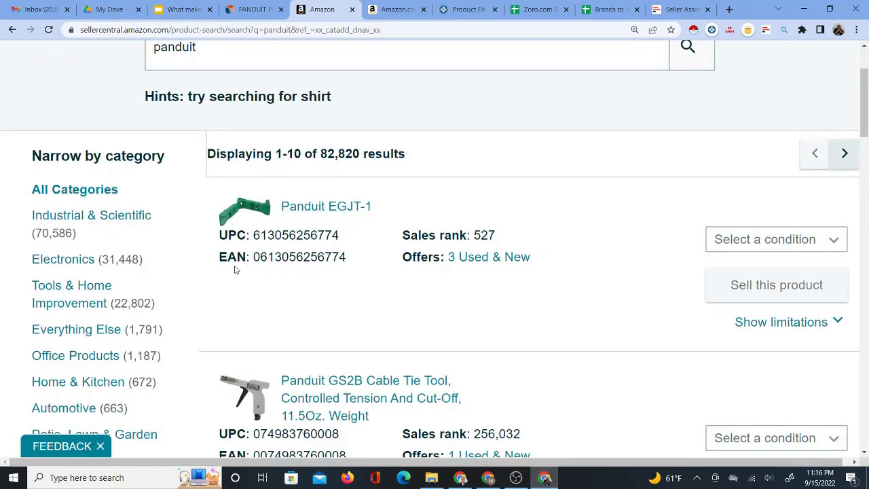
Set the condition to New for the Panduit EGJT-1 and the GS2B cable tie tool.
{"action": "left_click", "coordinate": [738, 246]}
{"action": "left_click", "coordinate": [733, 272]}
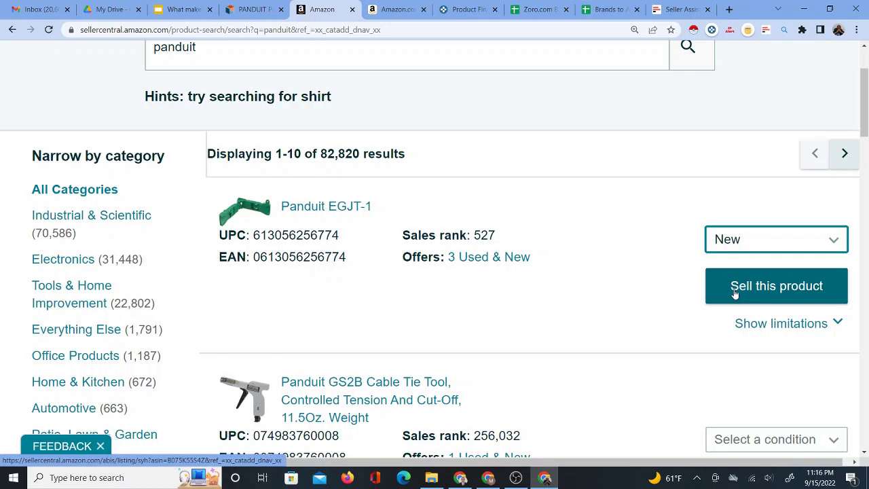
{"action": "scroll", "coordinate": [547, 229], "scroll_direction": "down", "scroll_amount": 1}
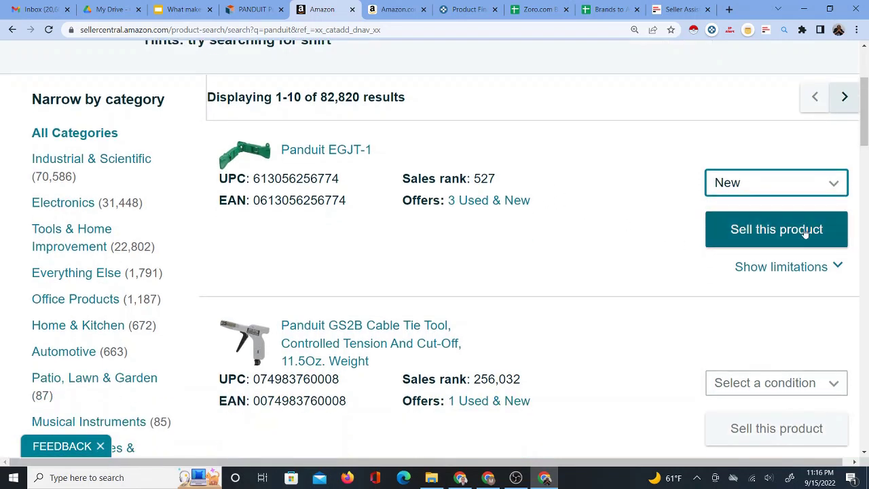
{"action": "left_click", "coordinate": [774, 383]}
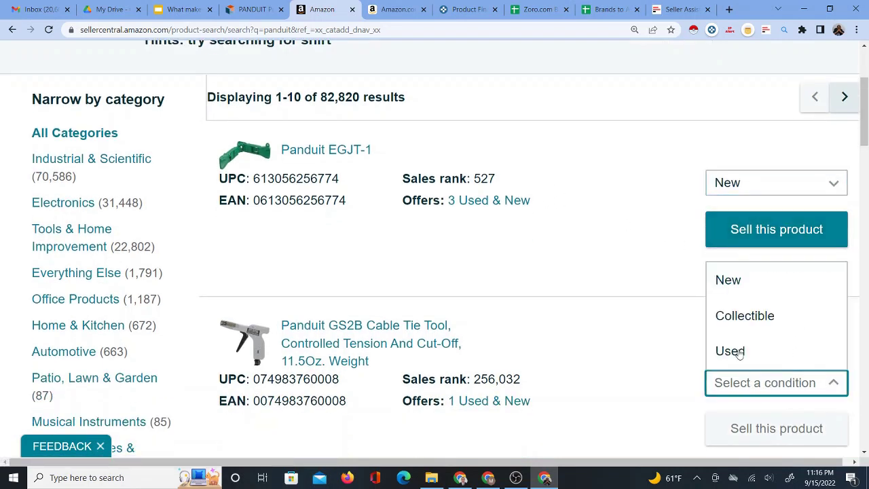
{"action": "left_click", "coordinate": [742, 294]}
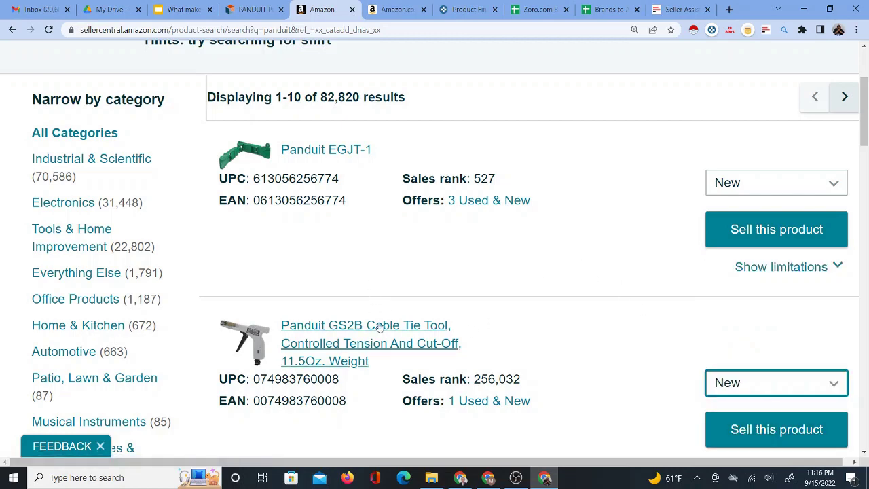
Highlight the 82,820 total Panduit results and scroll down to the page footer.
{"action": "scroll", "coordinate": [382, 325], "scroll_direction": "up", "scroll_amount": 3}
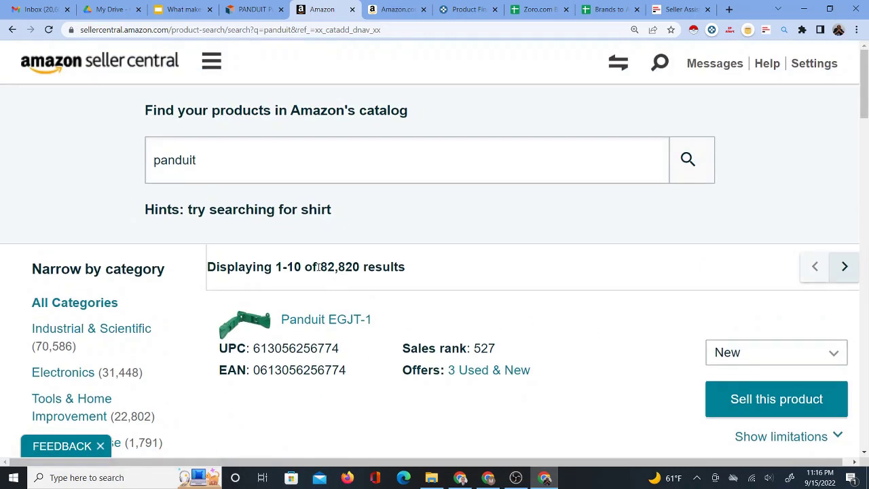
{"action": "left_click_drag", "start_coordinate": [317, 267], "coordinate": [359, 267]}
{"action": "scroll", "coordinate": [357, 351], "scroll_direction": "down", "scroll_amount": 15}
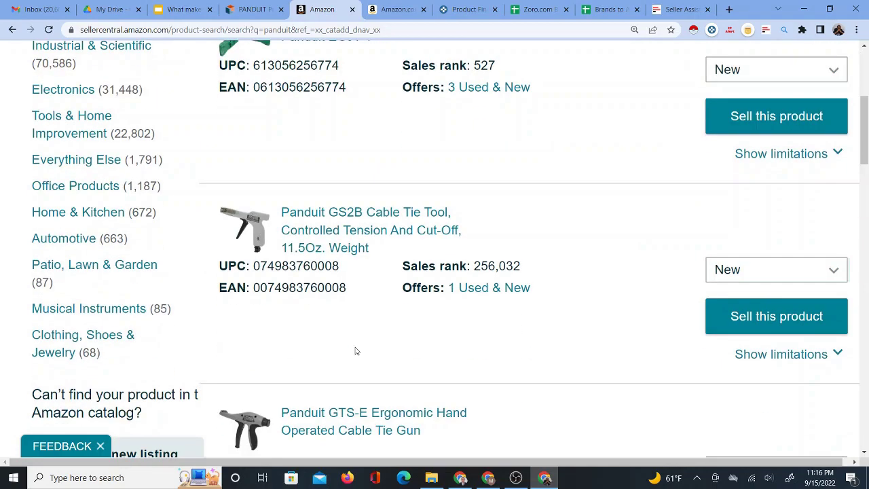
{"action": "scroll", "coordinate": [384, 325], "scroll_direction": "down", "scroll_amount": 7}
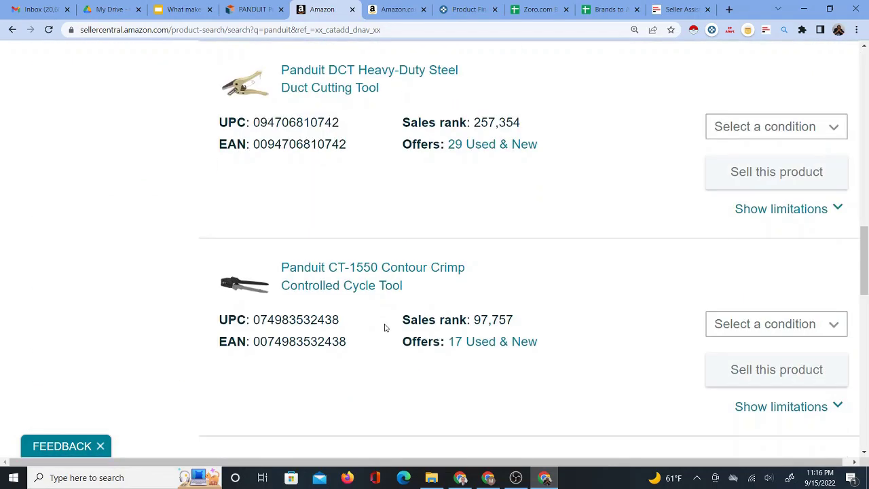
{"action": "scroll", "coordinate": [388, 309], "scroll_direction": "down", "scroll_amount": 9}
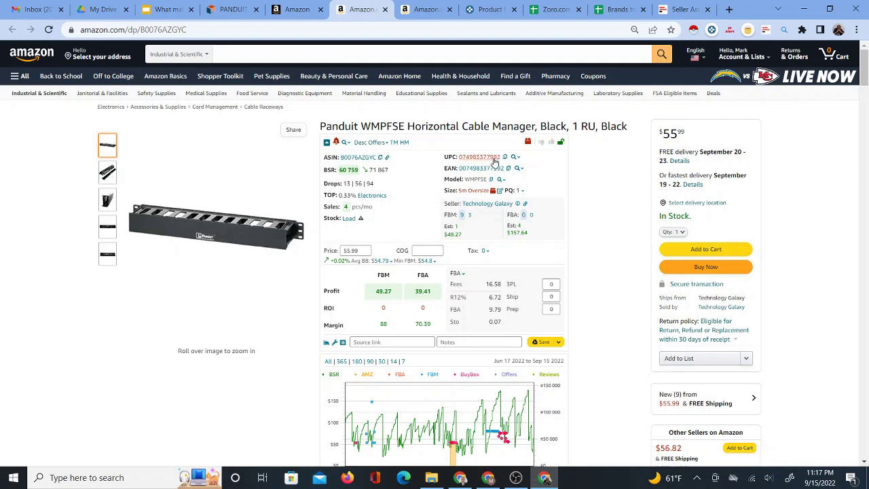
Review the WMPFSE listing's Oversize badge, Keepa price and rank chart, and Other Sellers box.
{"action": "mouse_move", "coordinate": [527, 146]}
{"action": "scroll", "coordinate": [573, 222], "scroll_direction": "down", "scroll_amount": 1}
{"action": "scroll", "coordinate": [510, 224], "scroll_direction": "up", "scroll_amount": 1}
{"action": "scroll", "coordinate": [539, 218], "scroll_direction": "down", "scroll_amount": 4}
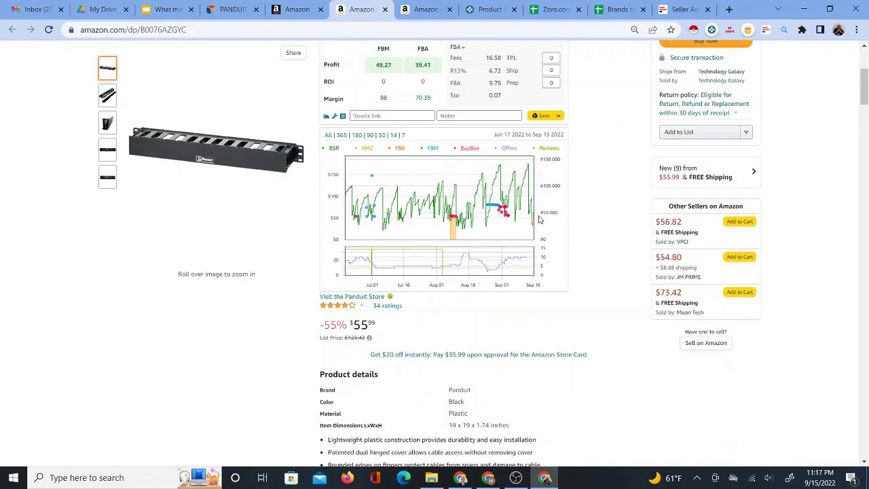
{"action": "scroll", "coordinate": [540, 219], "scroll_direction": "up", "scroll_amount": 4}
{"action": "scroll", "coordinate": [536, 213], "scroll_direction": "down", "scroll_amount": 4}
{"action": "scroll", "coordinate": [535, 212], "scroll_direction": "up", "scroll_amount": 4}
{"action": "scroll", "coordinate": [532, 210], "scroll_direction": "down", "scroll_amount": 4}
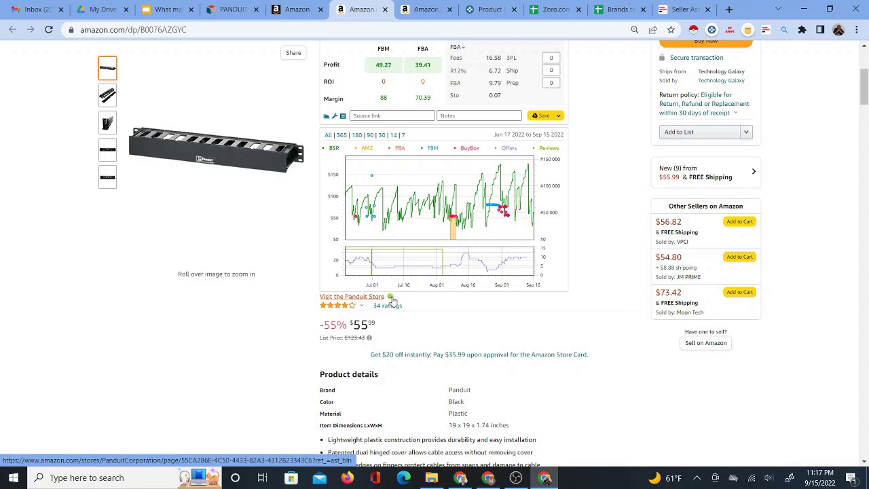
{"action": "scroll", "coordinate": [494, 227], "scroll_direction": "up", "scroll_amount": 3}
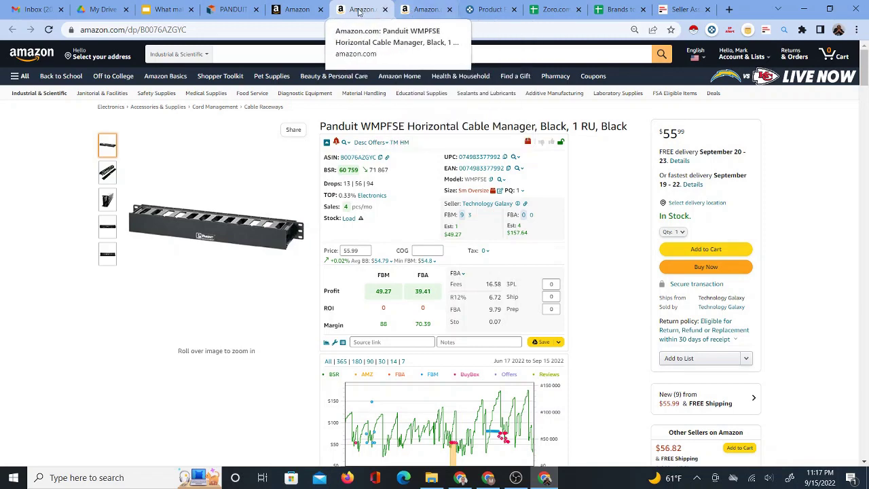
Close the Panduit WMPFSE tab, return to the slides and highlight the first factor on product count.
{"action": "left_click", "coordinate": [417, 10]}
{"action": "left_click", "coordinate": [372, 9]}
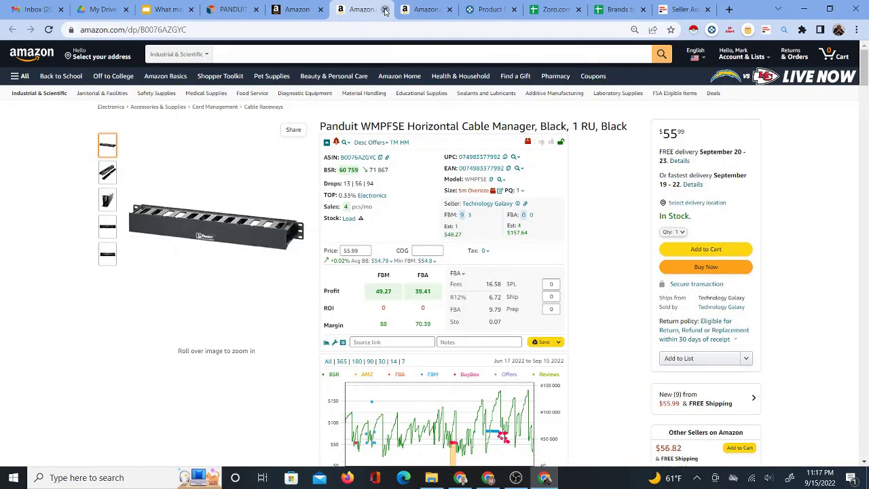
{"action": "left_click", "coordinate": [385, 9]}
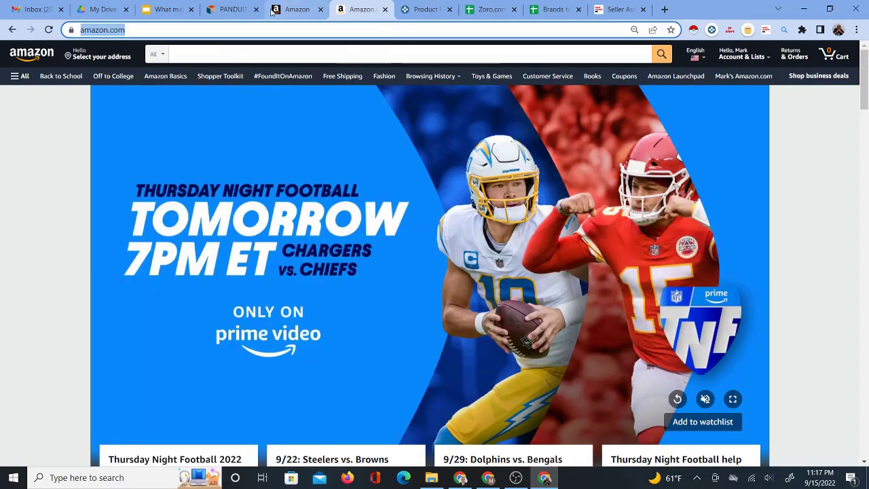
{"action": "left_click", "coordinate": [167, 9]}
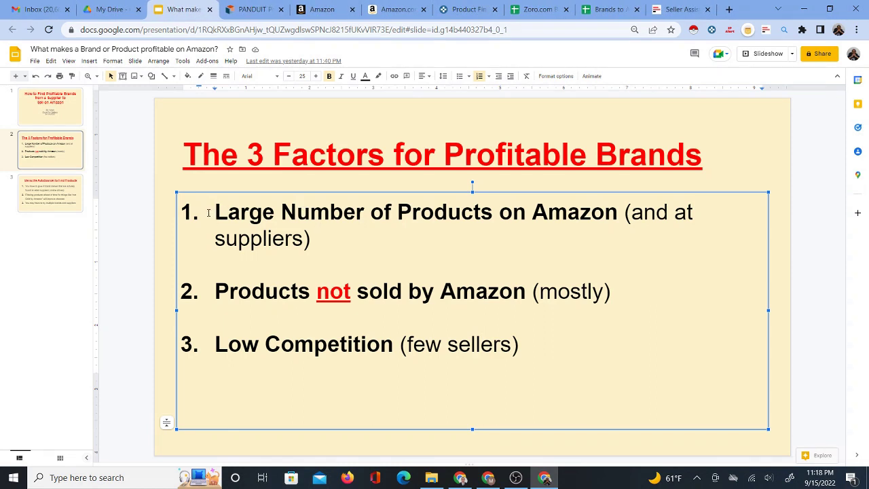
{"action": "left_click_drag", "start_coordinate": [209, 212], "coordinate": [346, 237]}
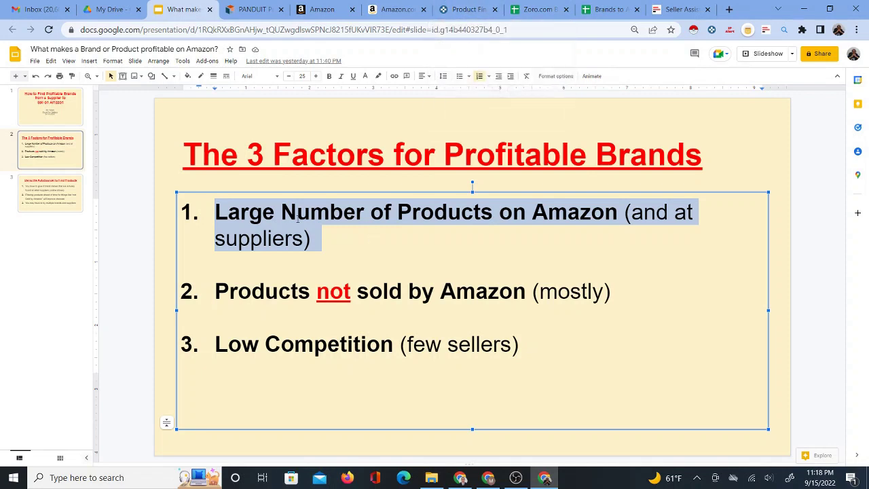
Place the Keepa Product Finder tab beside the presentation and clear the entire filter form.
{"action": "left_click", "coordinate": [458, 11]}
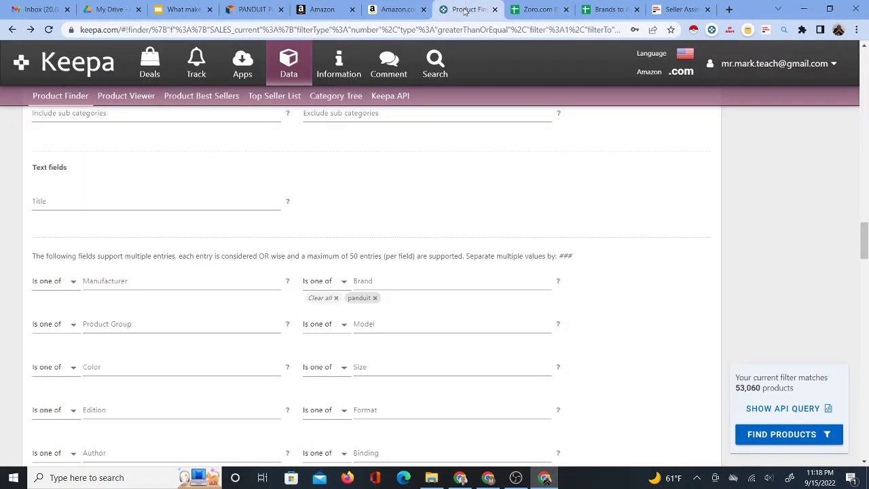
{"action": "left_click_drag", "start_coordinate": [465, 11], "coordinate": [252, 14]}
{"action": "scroll", "coordinate": [370, 211], "scroll_direction": "up", "scroll_amount": 5}
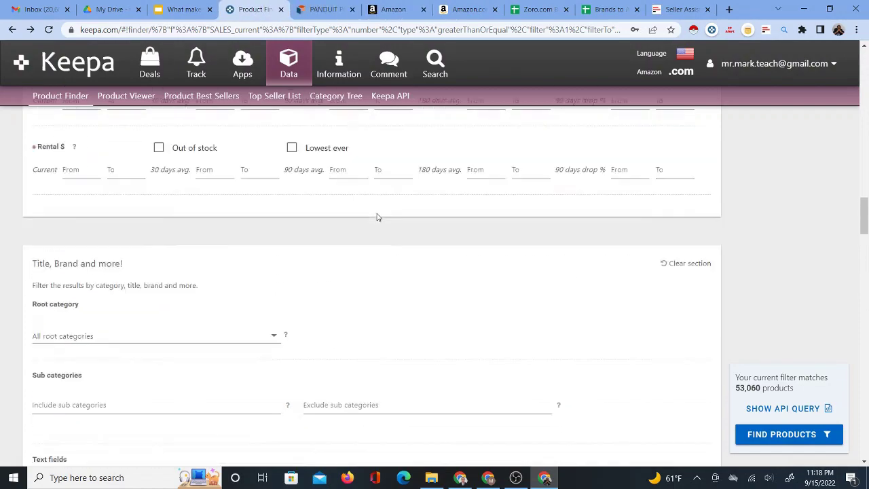
{"action": "scroll", "coordinate": [377, 217], "scroll_direction": "up", "scroll_amount": 15}
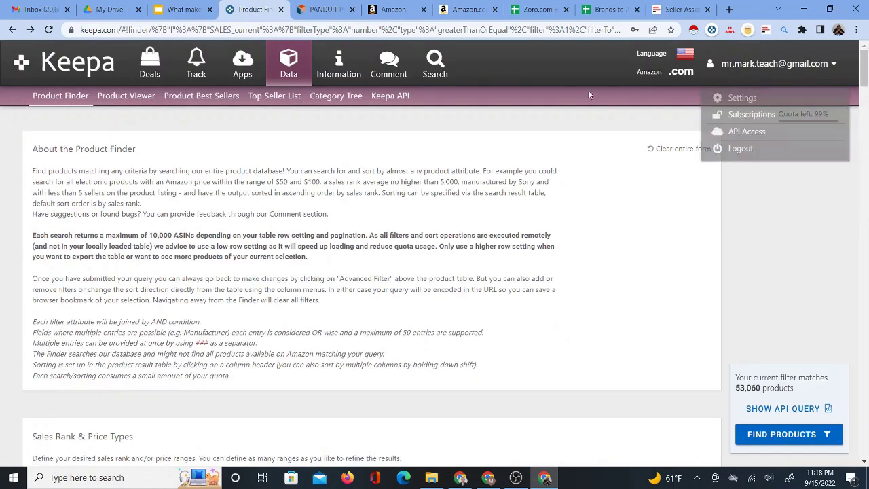
{"action": "left_click", "coordinate": [693, 153]}
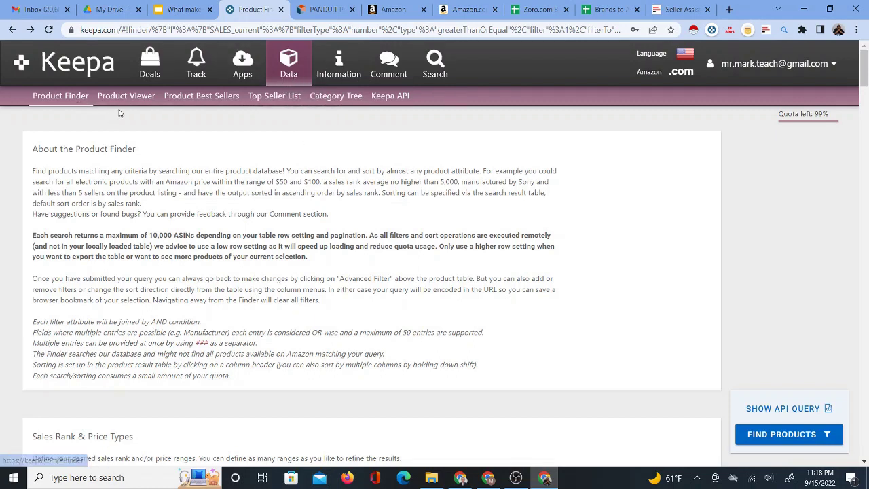
{"action": "left_click", "coordinate": [180, 9]}
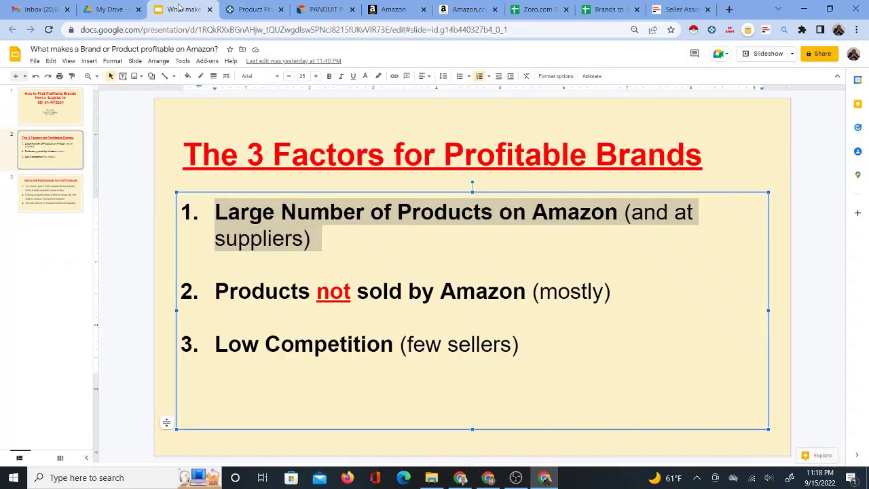
{"action": "left_click", "coordinate": [254, 9]}
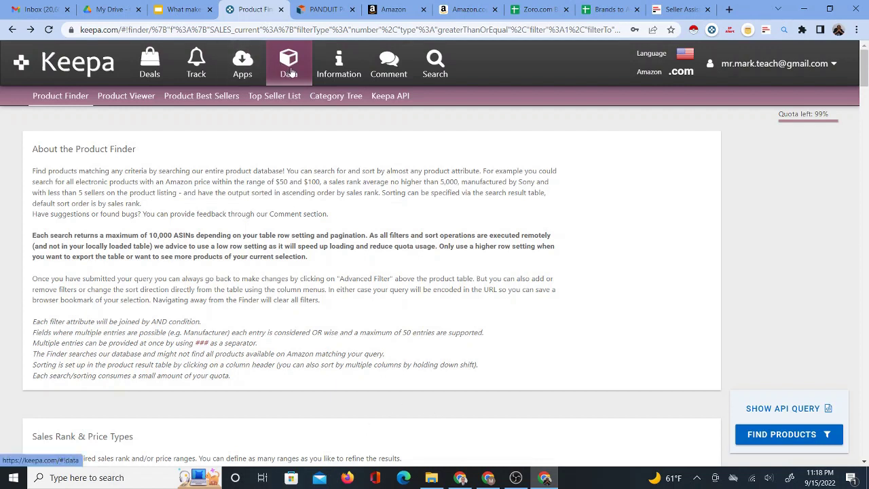
Scroll through the Product Finder's filter sections.
{"action": "mouse_move", "coordinate": [756, 73]}
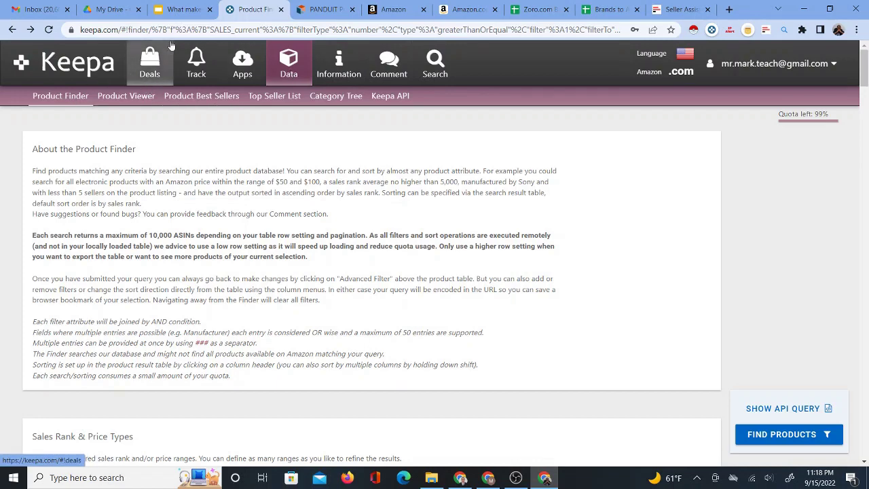
{"action": "scroll", "coordinate": [346, 303], "scroll_direction": "down", "scroll_amount": 4}
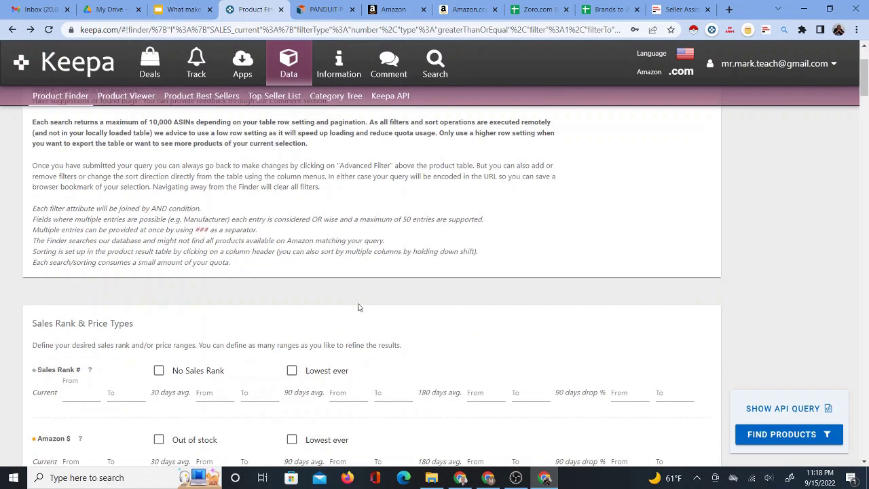
{"action": "scroll", "coordinate": [272, 251], "scroll_direction": "down", "scroll_amount": 2}
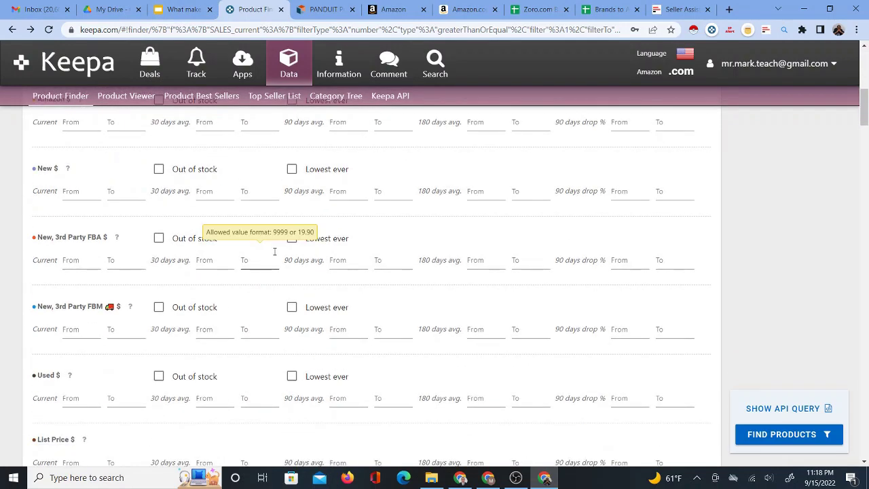
{"action": "scroll", "coordinate": [289, 237], "scroll_direction": "down", "scroll_amount": 3}
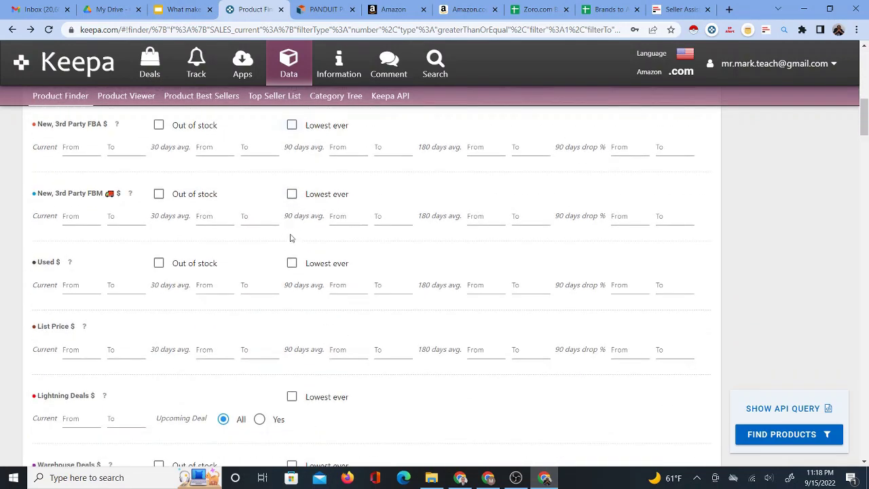
{"action": "scroll", "coordinate": [310, 236], "scroll_direction": "down", "scroll_amount": 2}
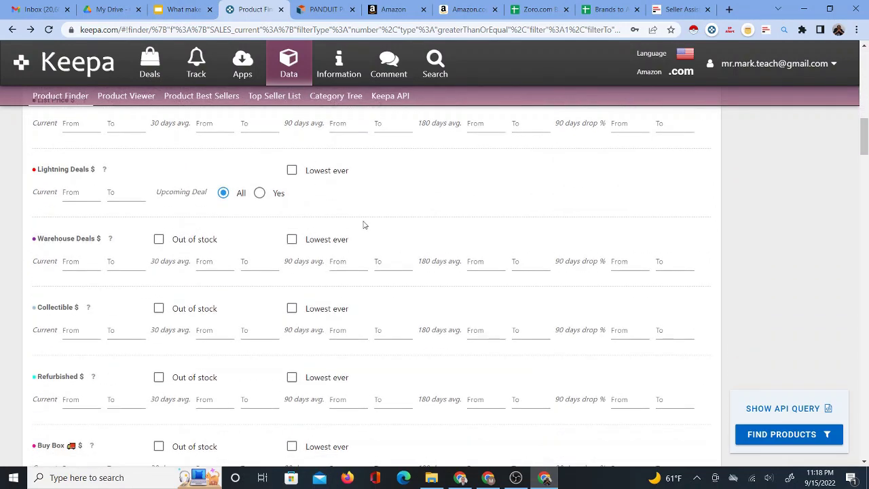
{"action": "scroll", "coordinate": [373, 225], "scroll_direction": "down", "scroll_amount": 1}
{"action": "scroll", "coordinate": [373, 225], "scroll_direction": "down", "scroll_amount": 6}
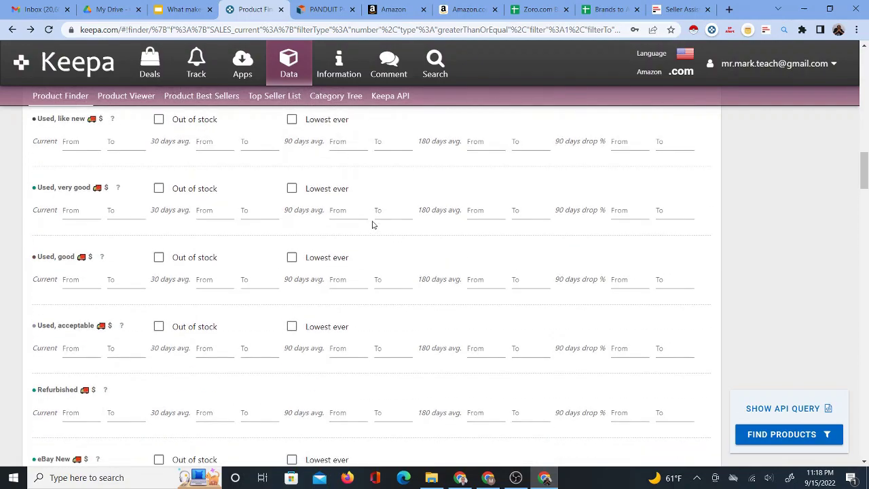
{"action": "scroll", "coordinate": [374, 225], "scroll_direction": "up", "scroll_amount": 11}
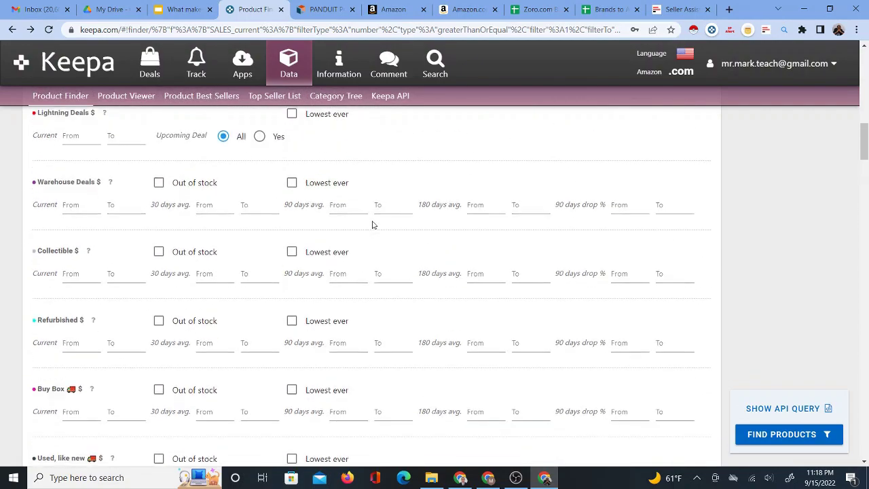
{"action": "scroll", "coordinate": [380, 225], "scroll_direction": "up", "scroll_amount": 1}
Search the page for 'brand' and step through matches to the Brand text field.
{"action": "key", "text": "ctrl+f"}
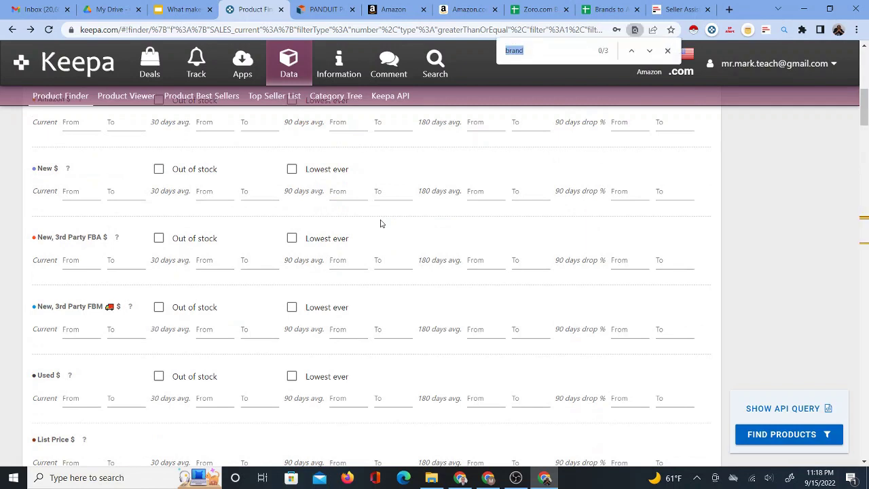
{"action": "left_click", "coordinate": [533, 52]}
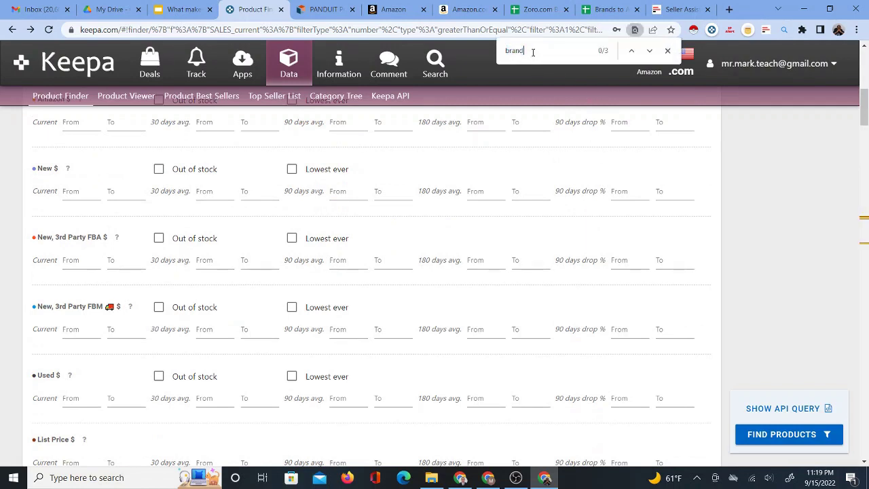
{"action": "left_click", "coordinate": [650, 51]}
{"action": "left_click", "coordinate": [650, 51]}
{"action": "left_click", "coordinate": [650, 51]}
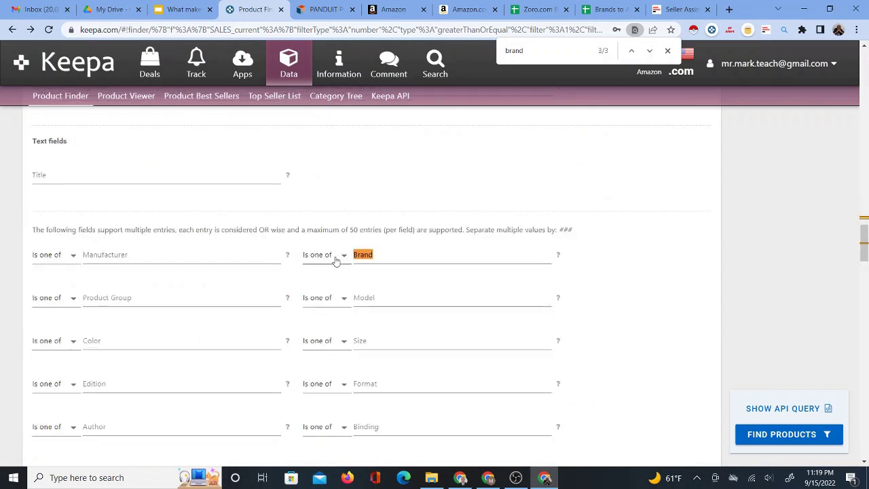
Enter 'panduit' in the Brand filter, choosing panduit (51929), and highlight the 53,070 matches.
{"action": "left_click", "coordinate": [377, 256]}
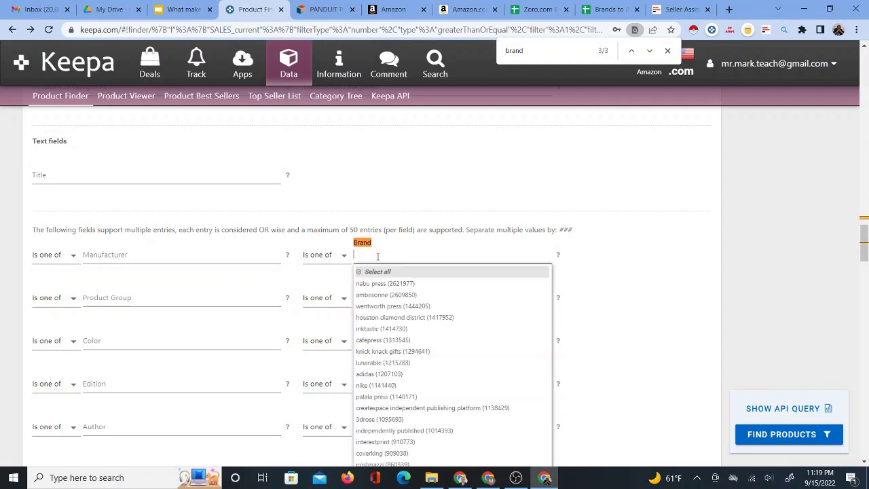
{"action": "type", "text": "p"}
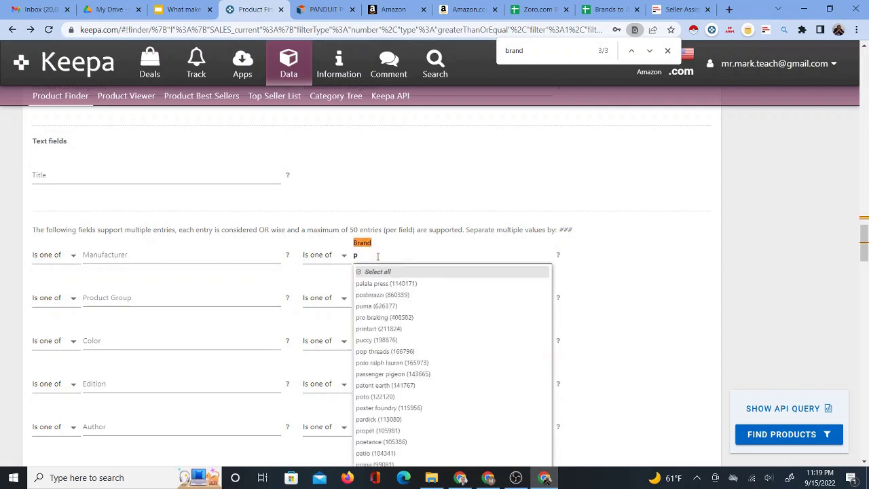
{"action": "type", "text": "anduit"}
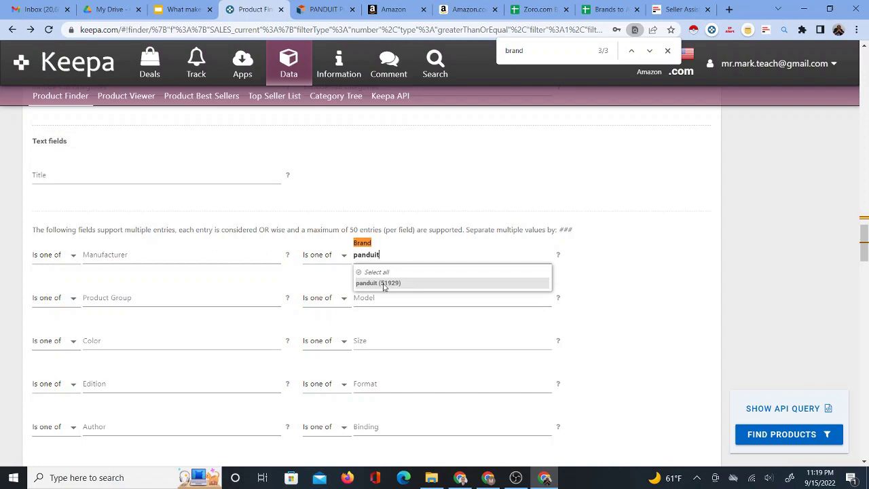
{"action": "left_click", "coordinate": [383, 285]}
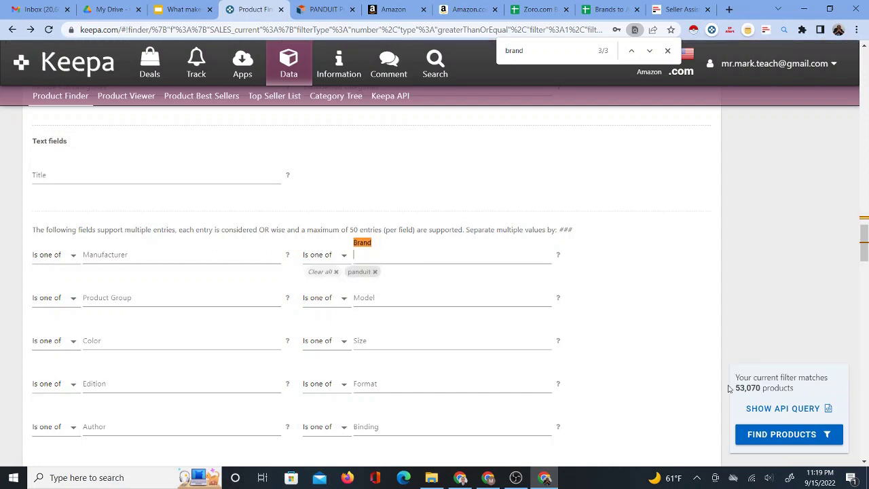
{"action": "left_click_drag", "start_coordinate": [737, 388], "coordinate": [758, 388]}
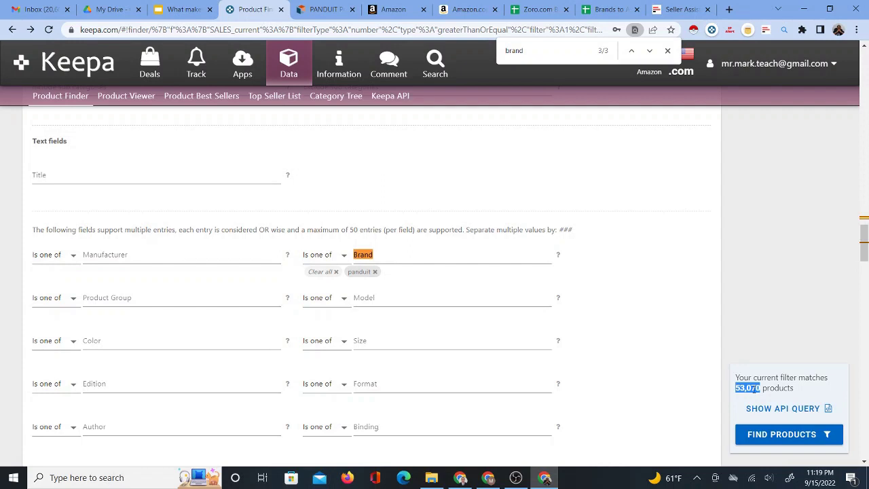
Move the Zoro PANDUIT results tab so it sits before the Keepa Product Finder tab.
{"action": "left_click", "coordinate": [178, 9]}
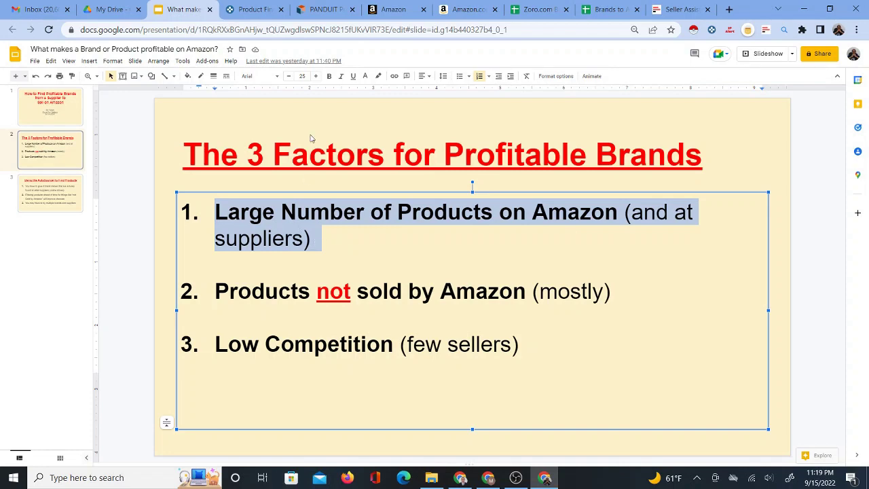
{"action": "left_click", "coordinate": [319, 10]}
{"action": "left_click_drag", "start_coordinate": [319, 10], "coordinate": [248, 9]}
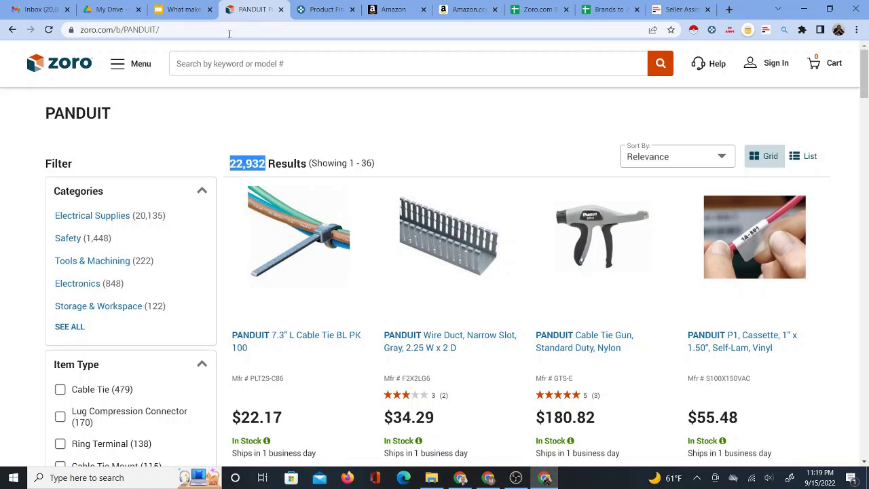
On the slides, highlight the second factor, 'Products not sold by Amazon'.
{"action": "left_click", "coordinate": [322, 9]}
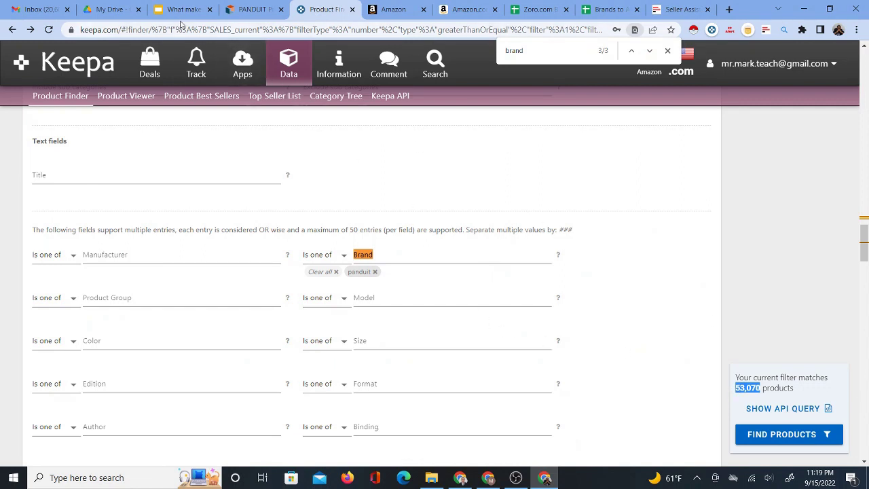
{"action": "left_click", "coordinate": [181, 10]}
{"action": "left_click_drag", "start_coordinate": [217, 288], "coordinate": [623, 284]}
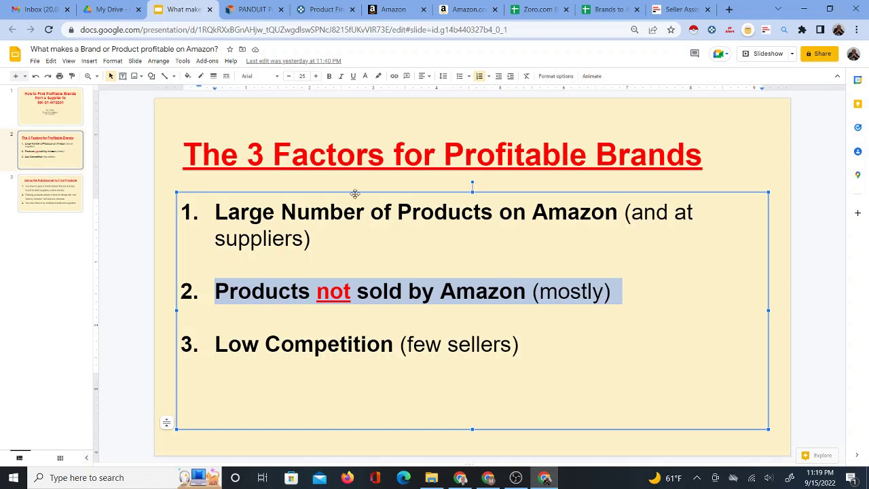
Close Keepa's in-page brand search and scroll back to the Sales Rank & Price Types filters.
{"action": "left_click", "coordinate": [260, 9]}
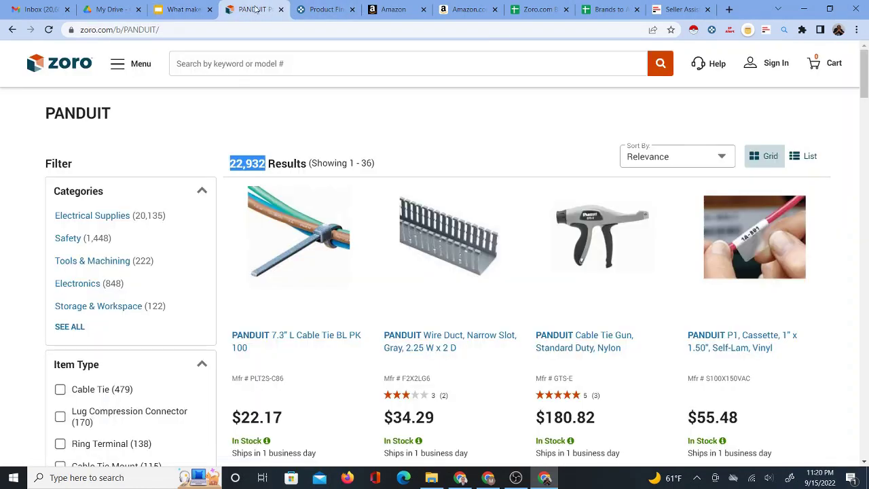
{"action": "left_click", "coordinate": [321, 18]}
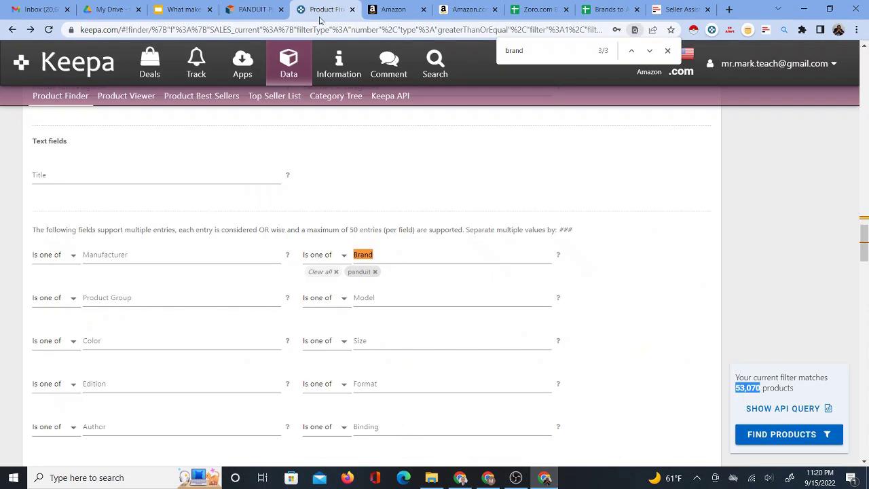
{"action": "left_click", "coordinate": [667, 50]}
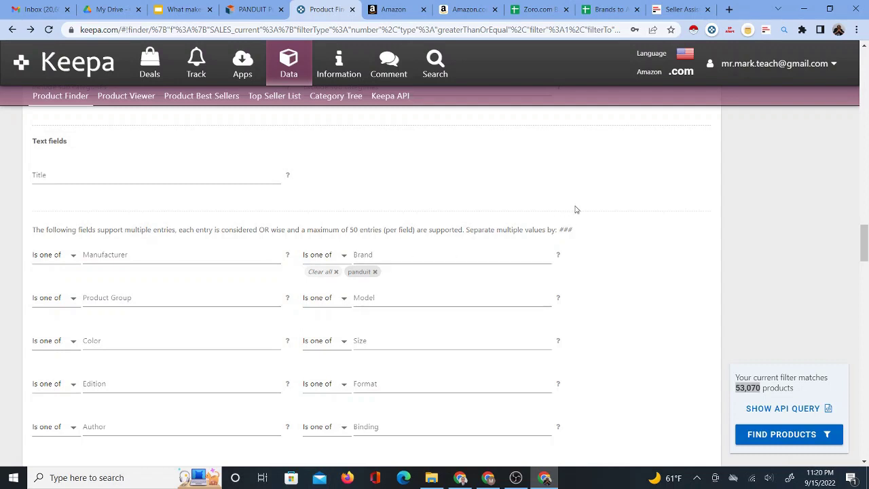
{"action": "scroll", "coordinate": [581, 206], "scroll_direction": "down", "scroll_amount": 3}
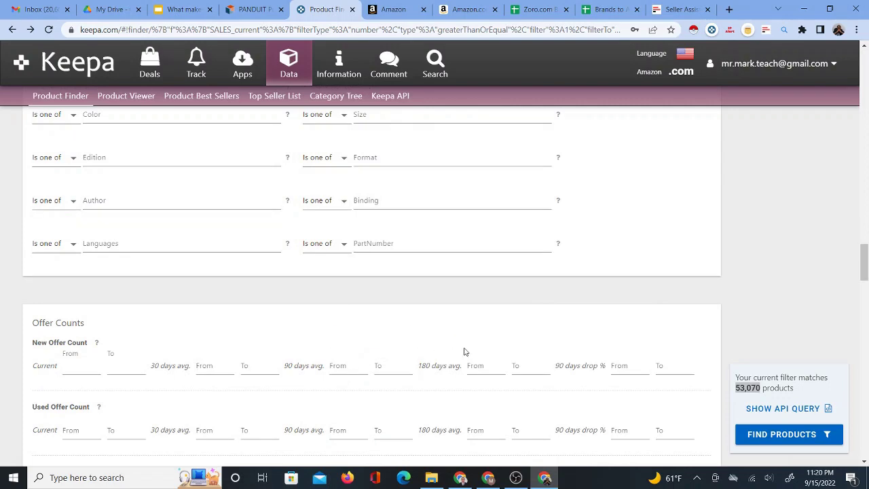
{"action": "scroll", "coordinate": [465, 352], "scroll_direction": "up", "scroll_amount": 15}
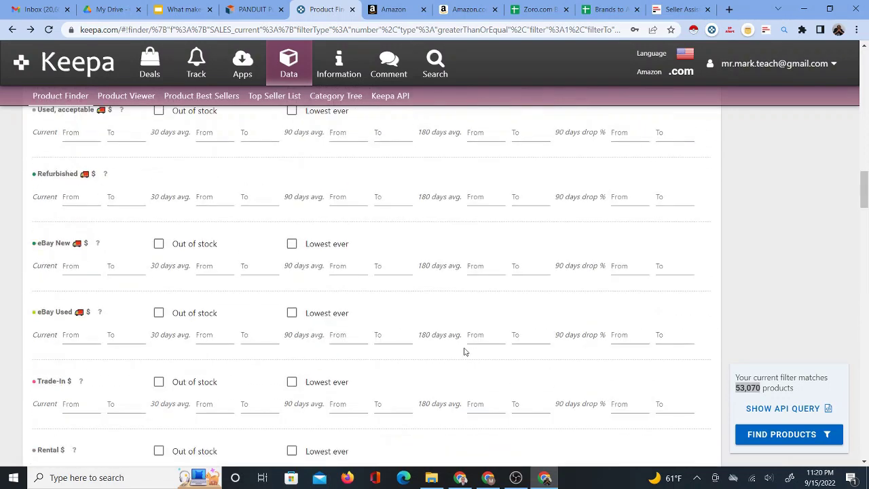
{"action": "scroll", "coordinate": [464, 351], "scroll_direction": "up", "scroll_amount": 15}
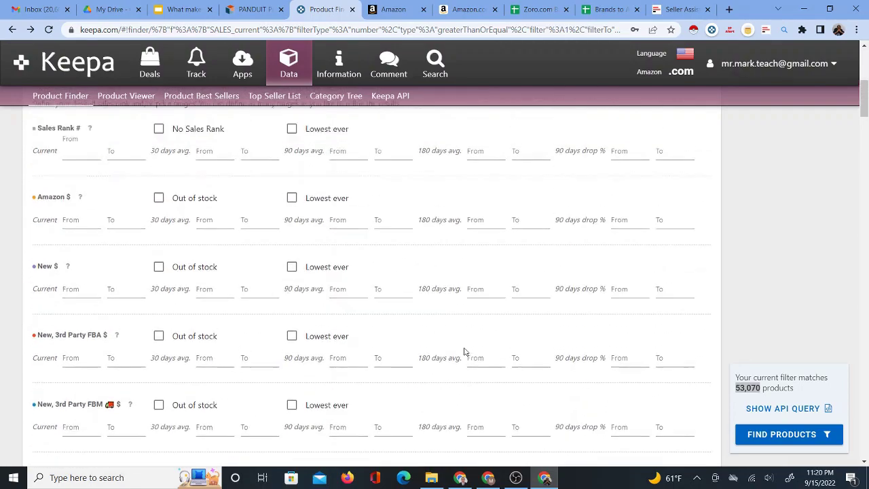
{"action": "scroll", "coordinate": [465, 352], "scroll_direction": "up", "scroll_amount": 5}
{"action": "scroll", "coordinate": [465, 352], "scroll_direction": "down", "scroll_amount": 3}
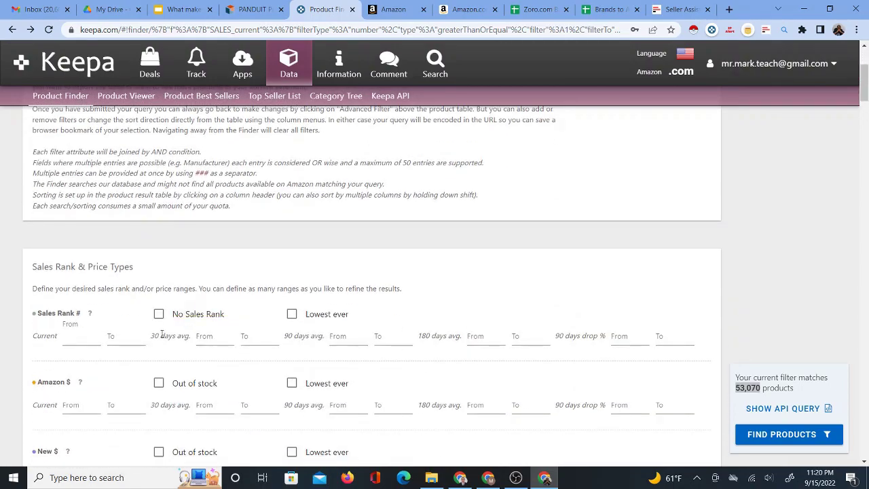
{"action": "left_click", "coordinate": [77, 336]}
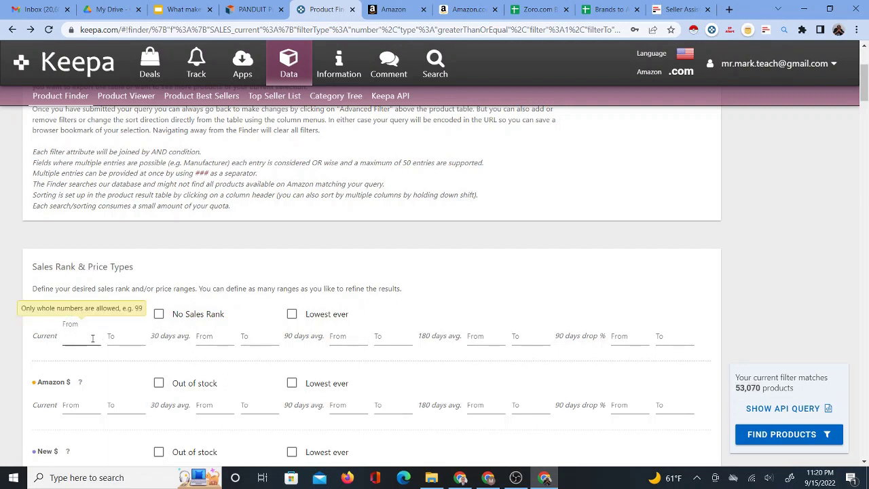
{"action": "left_click", "coordinate": [109, 337]}
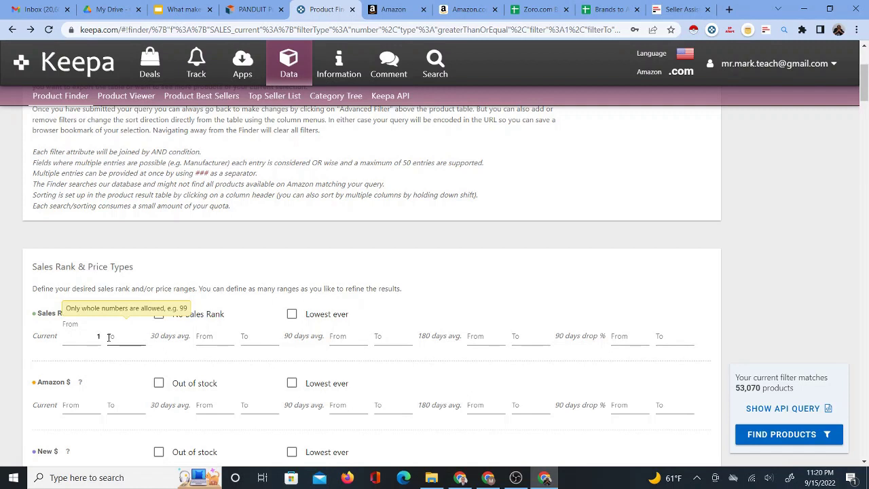
{"action": "left_click", "coordinate": [97, 337]}
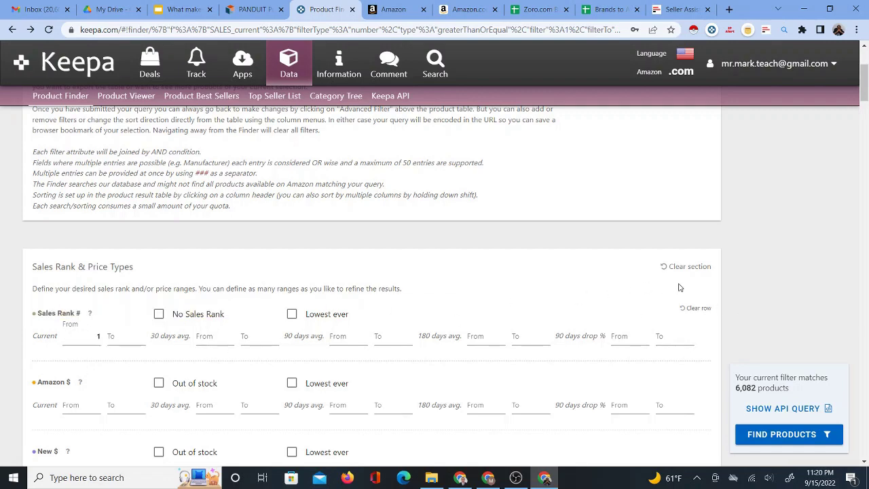
{"action": "scroll", "coordinate": [748, 282], "scroll_direction": "down", "scroll_amount": 1}
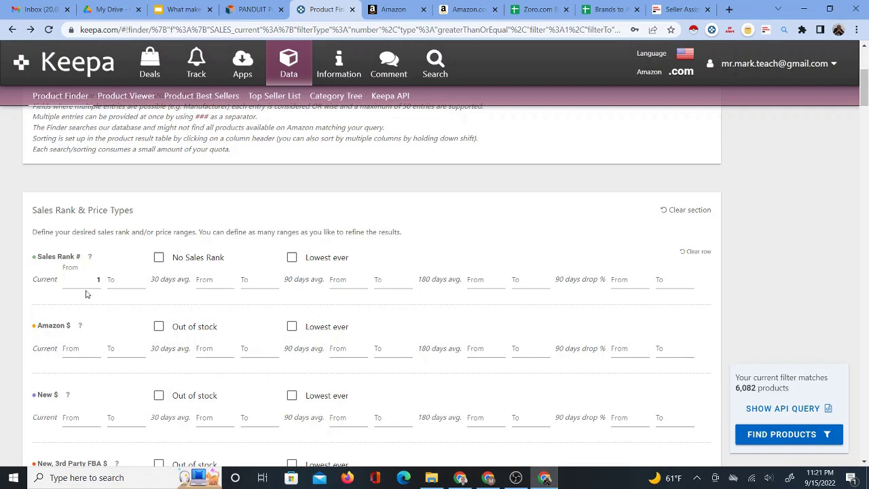
{"action": "double_click", "coordinate": [740, 388]}
{"action": "scroll", "coordinate": [769, 375], "scroll_direction": "down", "scroll_amount": 2}
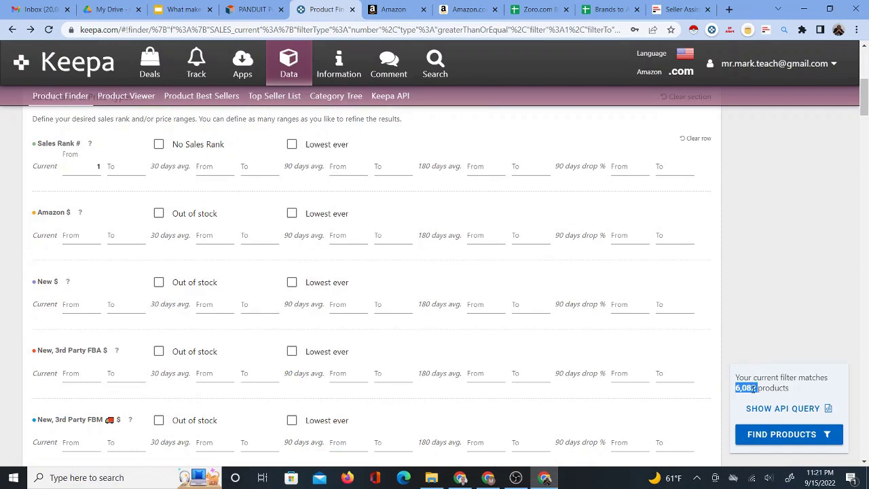
{"action": "scroll", "coordinate": [749, 390], "scroll_direction": "down", "scroll_amount": 2}
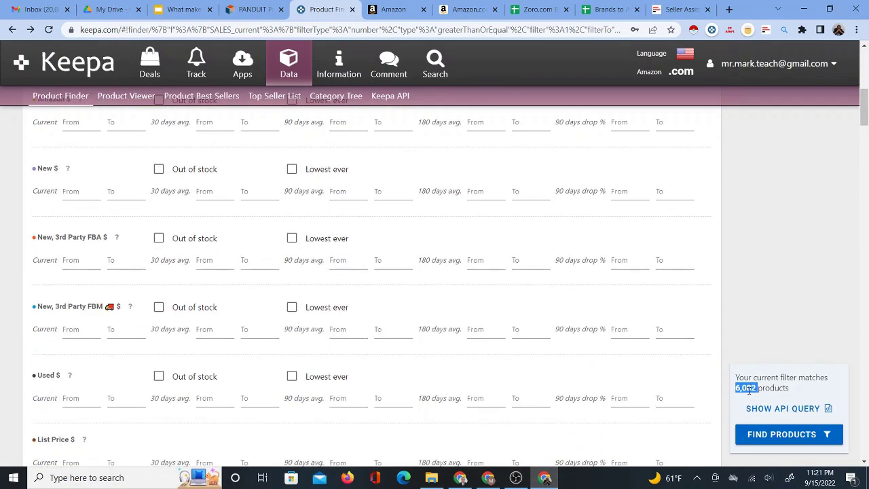
{"action": "scroll", "coordinate": [704, 393], "scroll_direction": "down", "scroll_amount": 2}
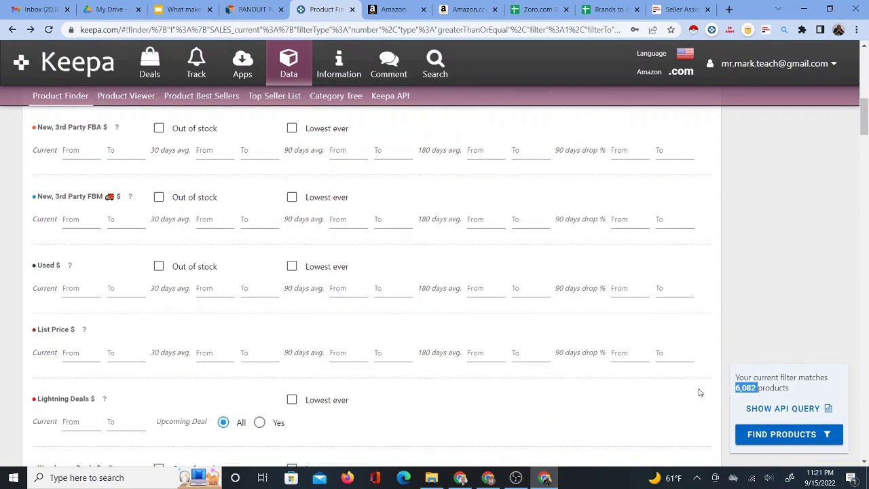
{"action": "scroll", "coordinate": [672, 380], "scroll_direction": "down", "scroll_amount": 2}
{"action": "scroll", "coordinate": [739, 305], "scroll_direction": "down", "scroll_amount": 6}
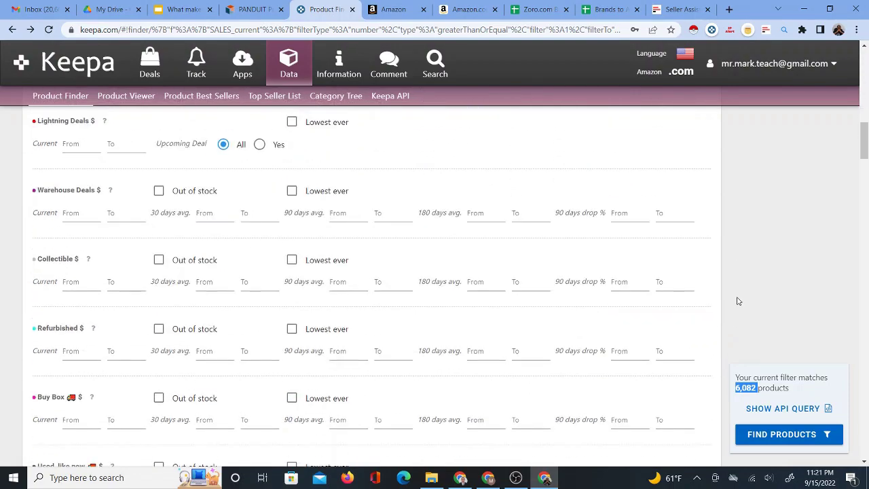
{"action": "scroll", "coordinate": [735, 315], "scroll_direction": "down", "scroll_amount": 3}
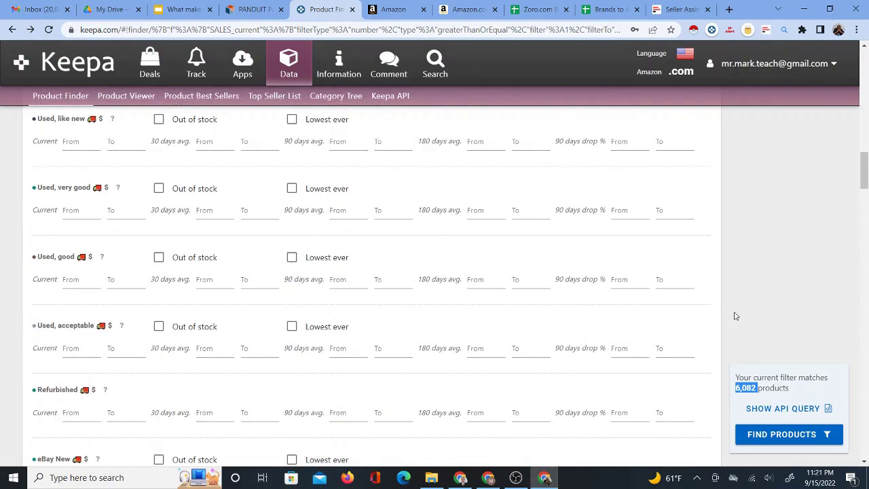
{"action": "scroll", "coordinate": [734, 316], "scroll_direction": "down", "scroll_amount": 4}
{"action": "scroll", "coordinate": [735, 316], "scroll_direction": "down", "scroll_amount": 4}
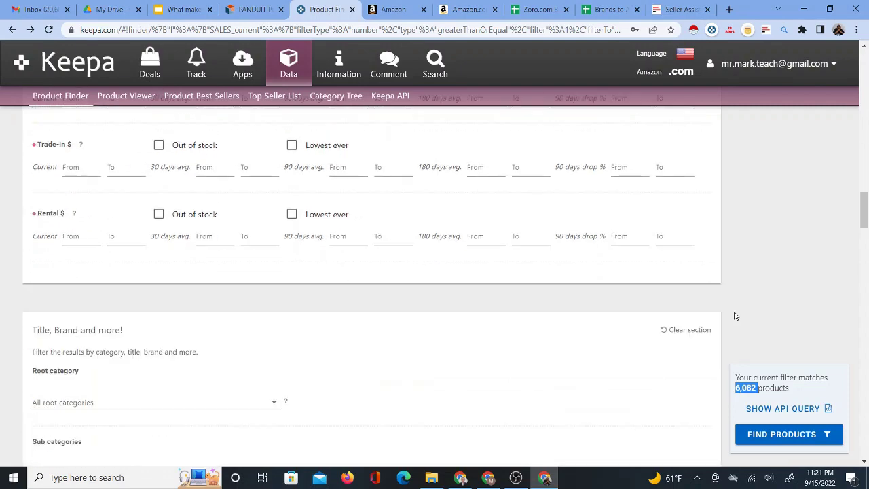
{"action": "left_click", "coordinate": [176, 11]}
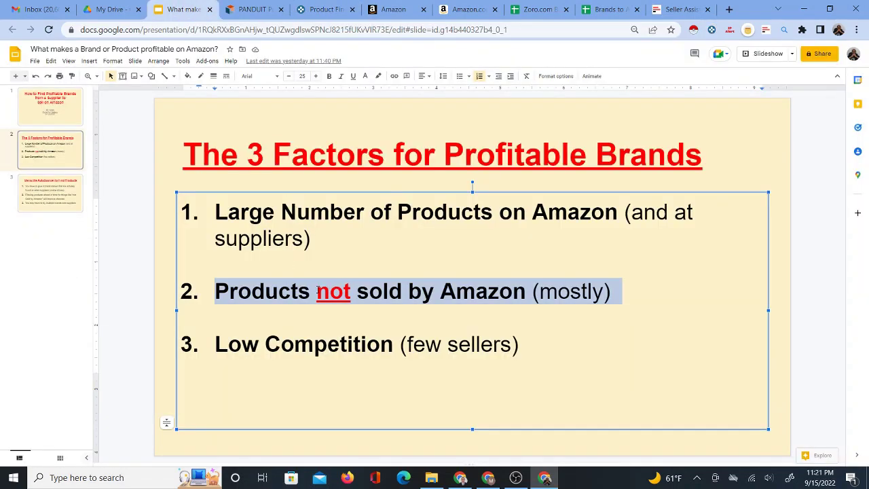
{"action": "left_click", "coordinate": [314, 9]}
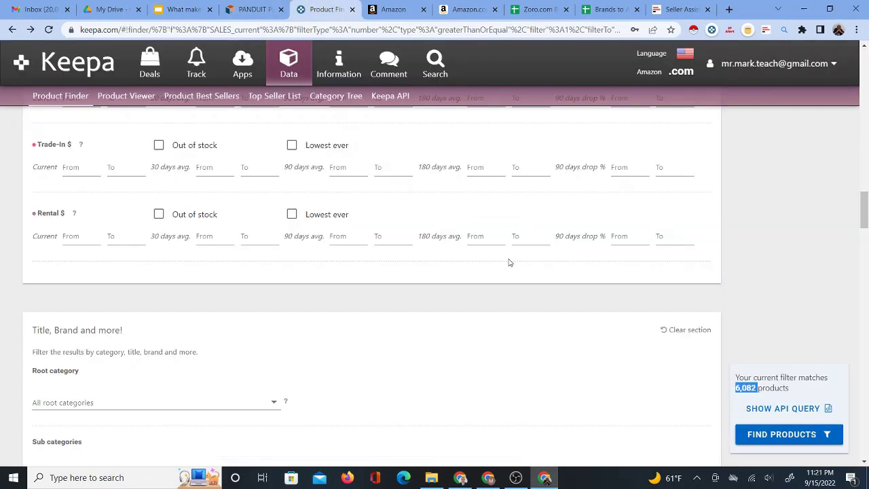
Find Keepa's Amazon 90-day out-of-stock filter and set its minimum to 100%.
{"action": "key", "text": "ctrl+f"}
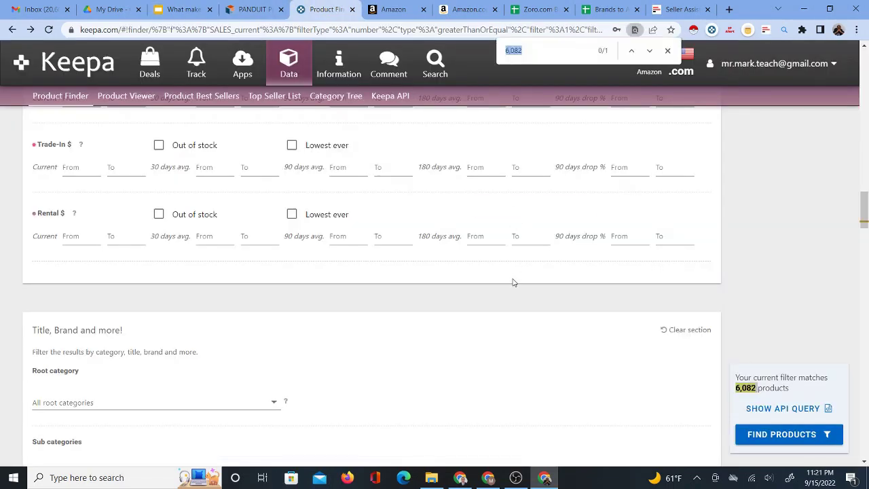
{"action": "type", "text": "oos"}
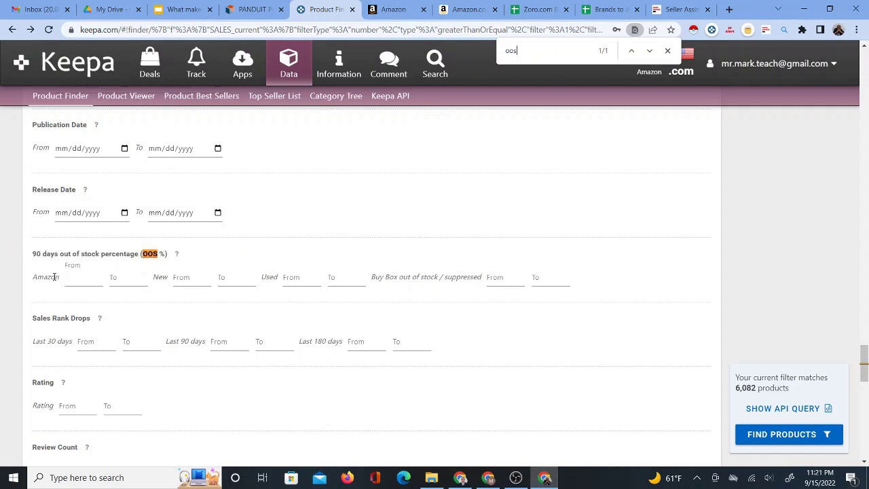
{"action": "left_click_drag", "start_coordinate": [62, 277], "coordinate": [32, 277]}
{"action": "left_click", "coordinate": [84, 277]}
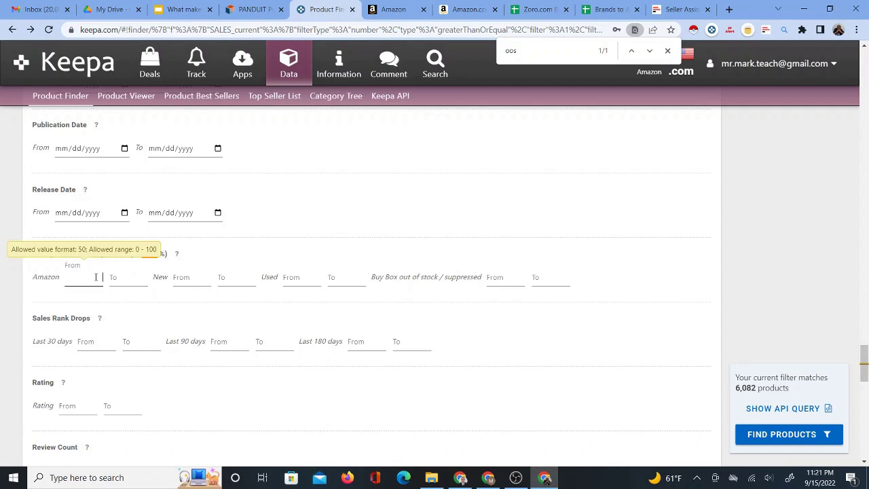
{"action": "type", "text": "100"}
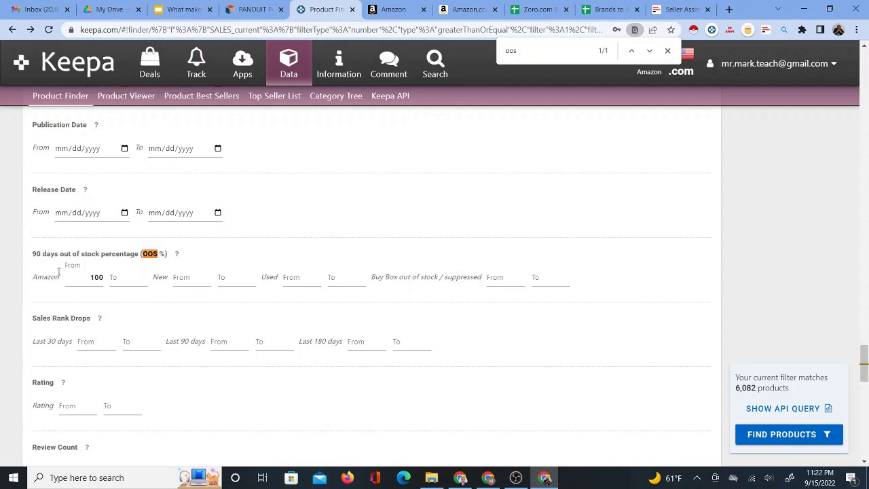
Highlight the out-of-stock wording and the reduced match count of 3,425.
{"action": "left_click_drag", "start_coordinate": [59, 253], "coordinate": [100, 254]}
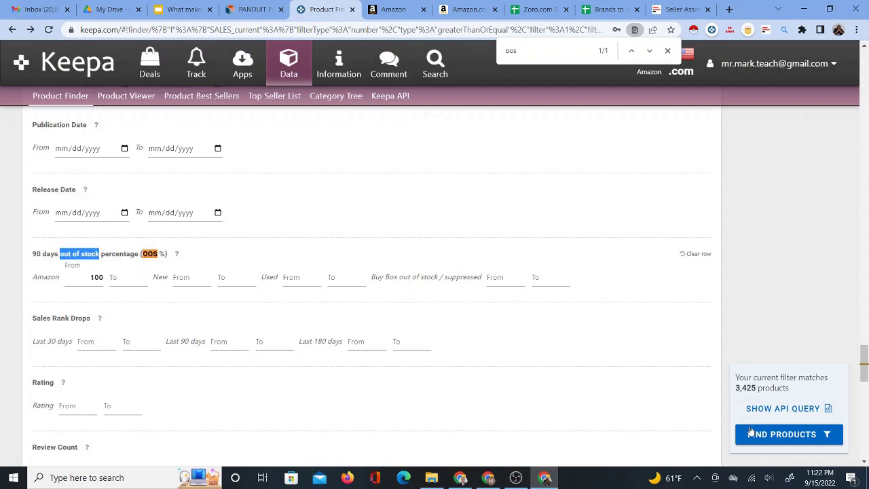
{"action": "left_click", "coordinate": [793, 306]}
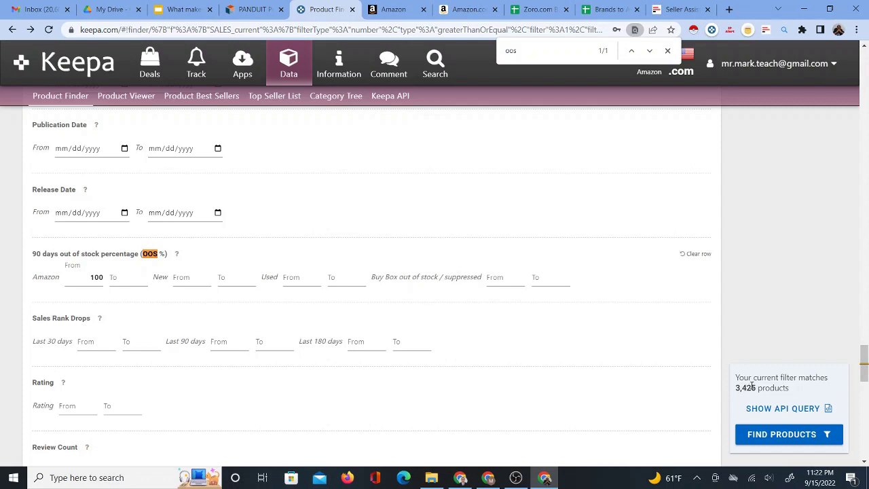
{"action": "left_click_drag", "start_coordinate": [736, 387], "coordinate": [759, 388]}
{"action": "scroll", "coordinate": [726, 362], "scroll_direction": "down", "scroll_amount": 3}
{"action": "scroll", "coordinate": [672, 354], "scroll_direction": "up", "scroll_amount": 2}
{"action": "scroll", "coordinate": [712, 352], "scroll_direction": "down", "scroll_amount": 2}
{"action": "scroll", "coordinate": [569, 281], "scroll_direction": "up", "scroll_amount": 7}
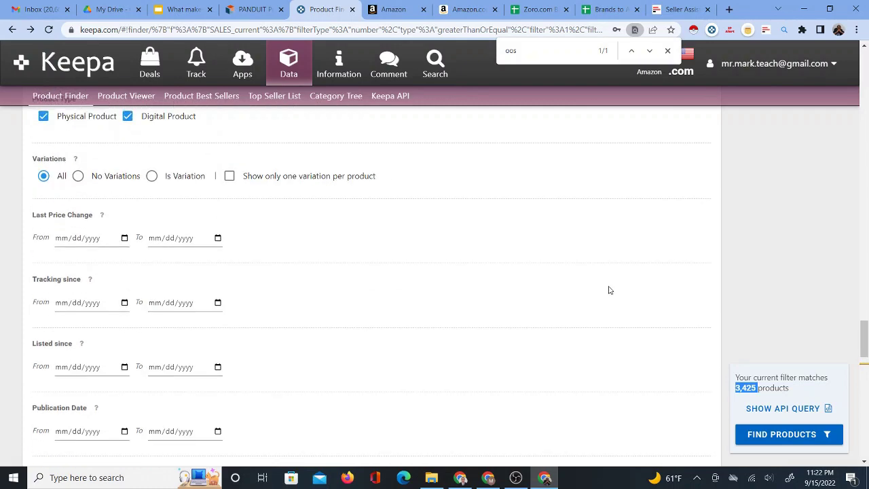
{"action": "scroll", "coordinate": [609, 292], "scroll_direction": "up", "scroll_amount": 3}
Highlight 'Low Competition (few sellers)' on the slide, then scroll Keepa up to Offer Counts.
{"action": "left_click", "coordinate": [186, 9]}
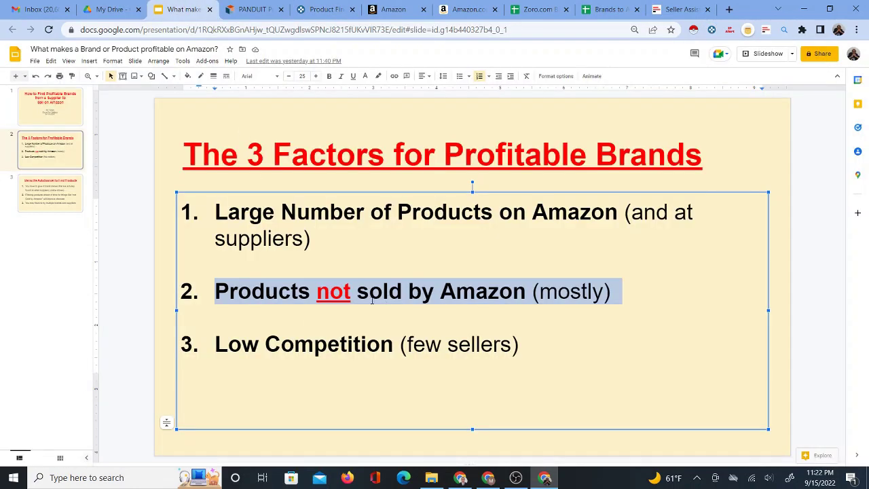
{"action": "left_click_drag", "start_coordinate": [214, 344], "coordinate": [519, 344]}
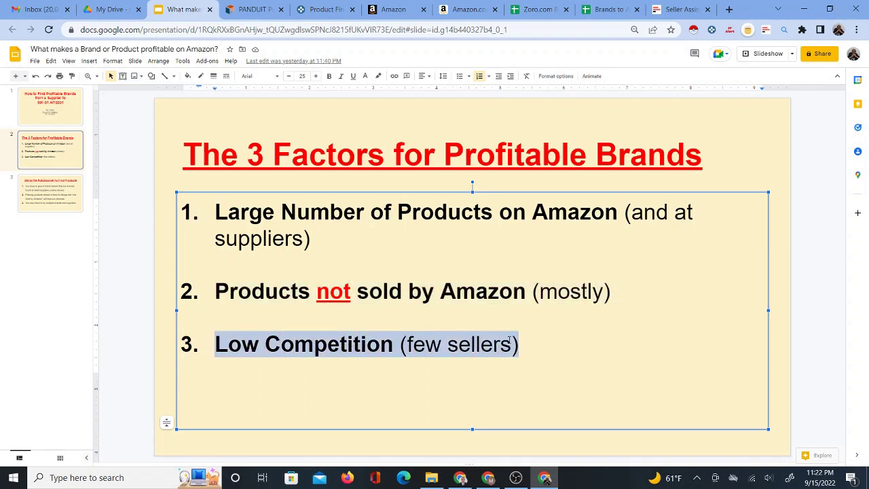
{"action": "left_click", "coordinate": [313, 11]}
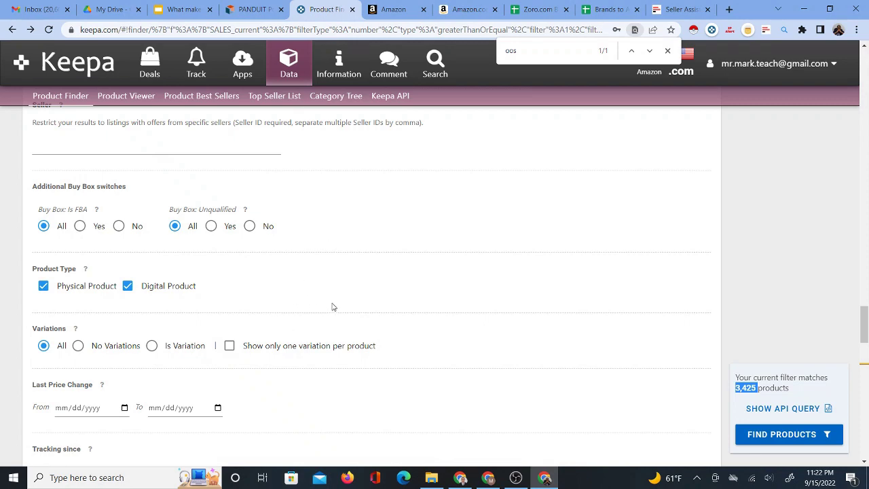
{"action": "left_click", "coordinate": [155, 8]}
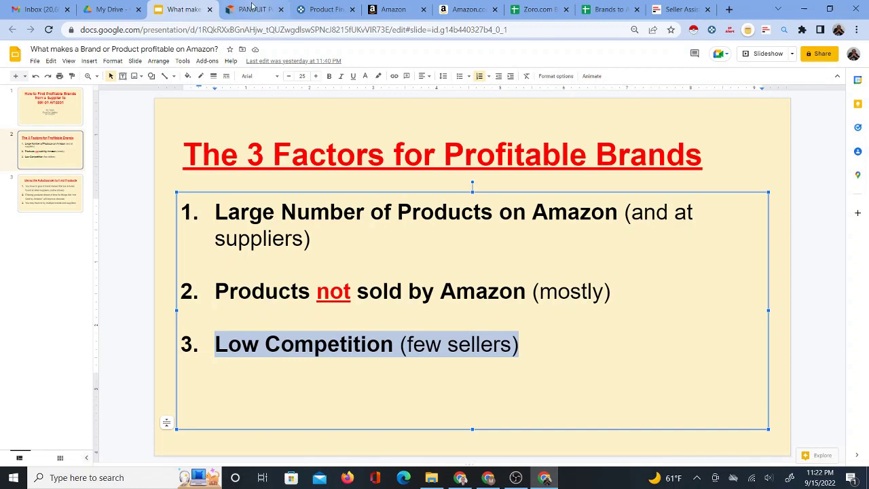
{"action": "left_click", "coordinate": [314, 11]}
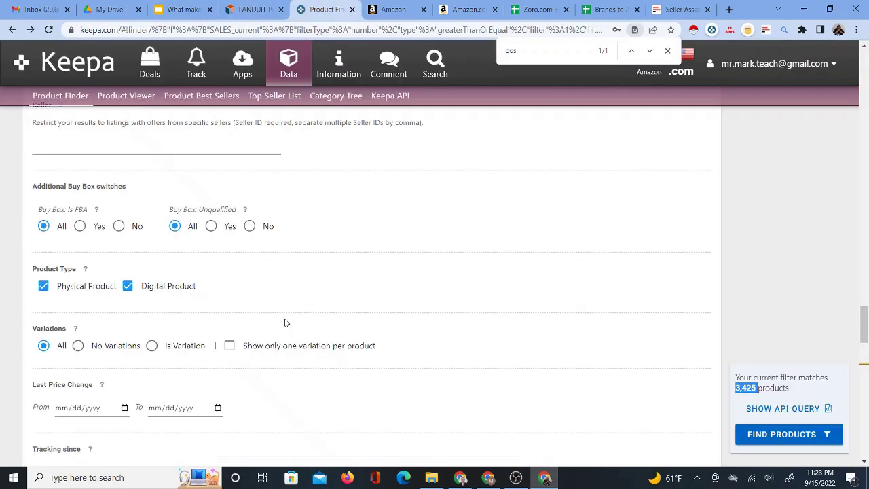
{"action": "scroll", "coordinate": [287, 325], "scroll_direction": "up", "scroll_amount": 3}
{"action": "scroll", "coordinate": [289, 329], "scroll_direction": "up", "scroll_amount": 7}
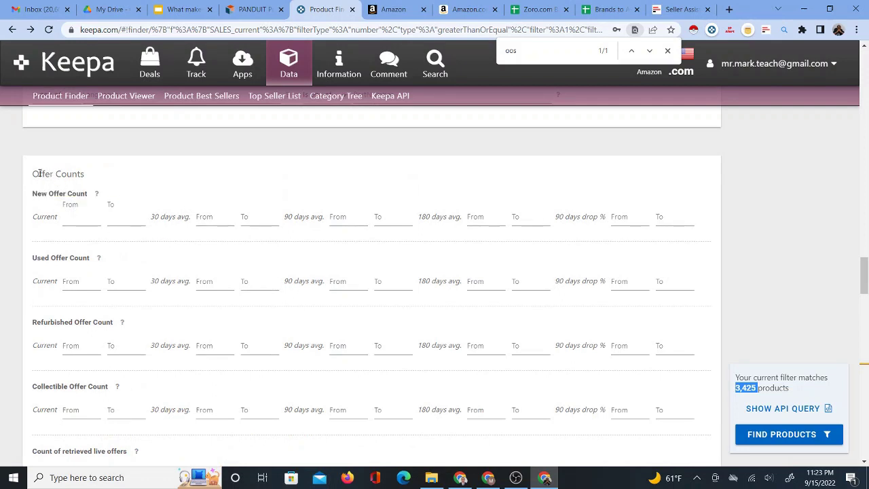
Set New Offer Count Current from 1 to 5 and run Find Products, yielding 1,113 matches.
{"action": "left_click_drag", "start_coordinate": [32, 174], "coordinate": [96, 180]}
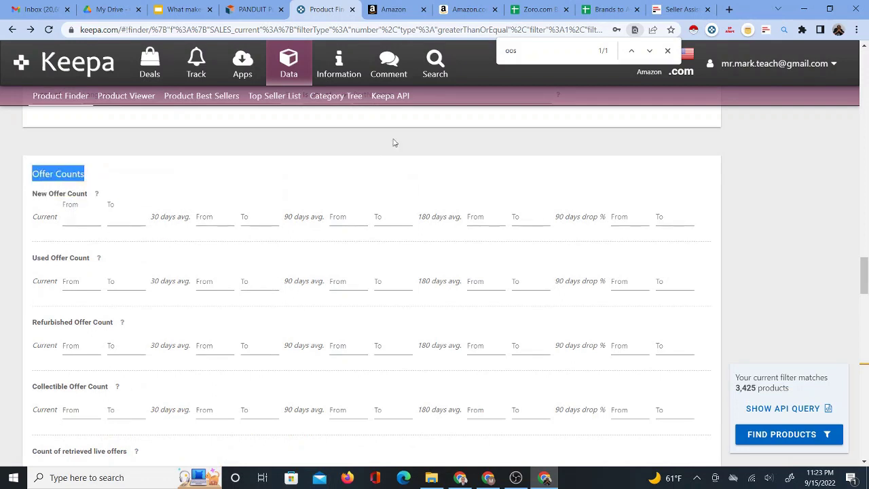
{"action": "left_click_drag", "start_coordinate": [530, 46], "coordinate": [506, 51]}
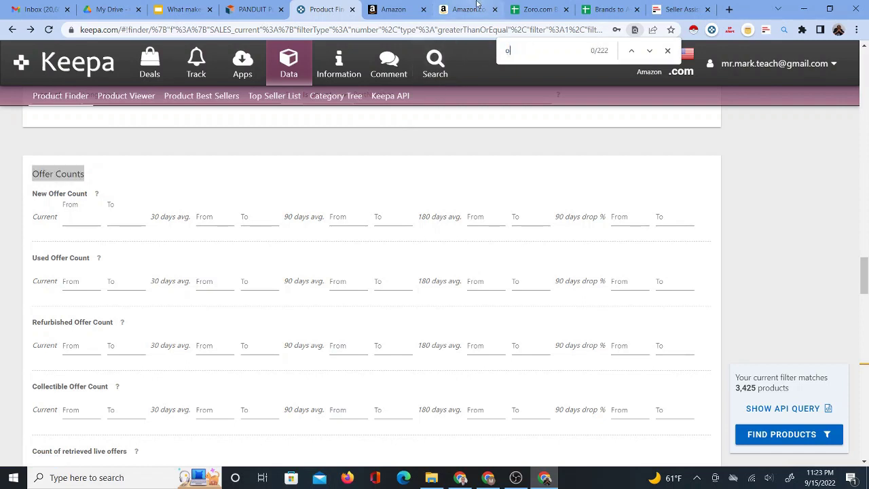
{"action": "type", "text": "offer count"}
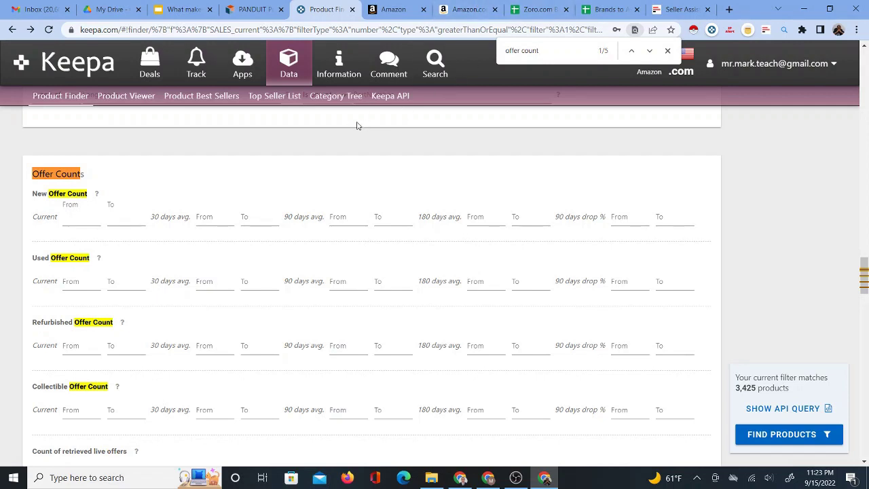
{"action": "left_click", "coordinate": [97, 212]}
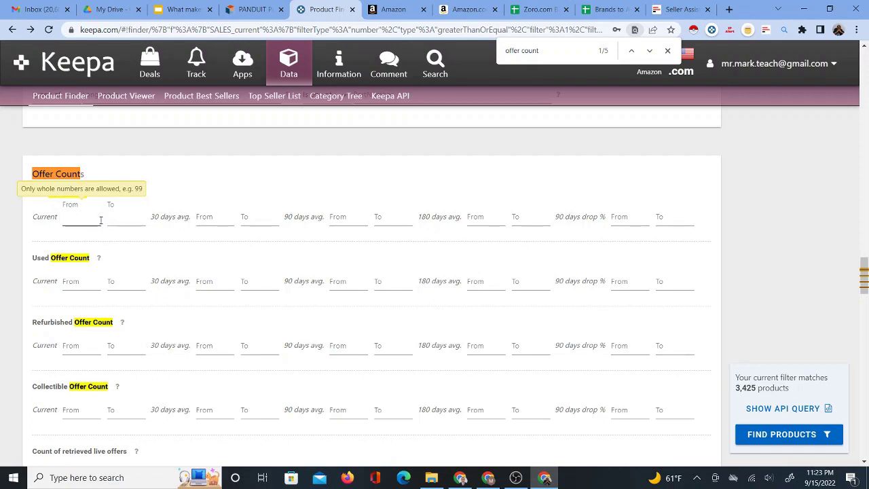
{"action": "type", "text": "1"}
{"action": "left_click", "coordinate": [123, 219]}
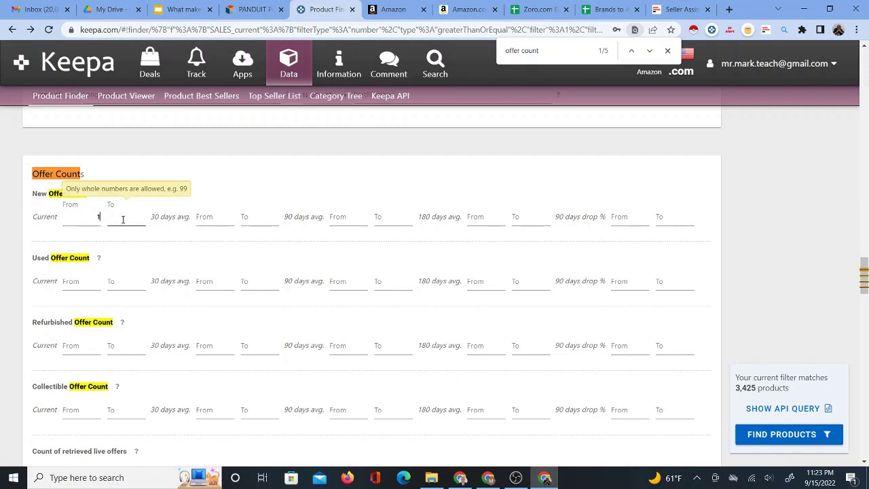
{"action": "type", "text": "5"}
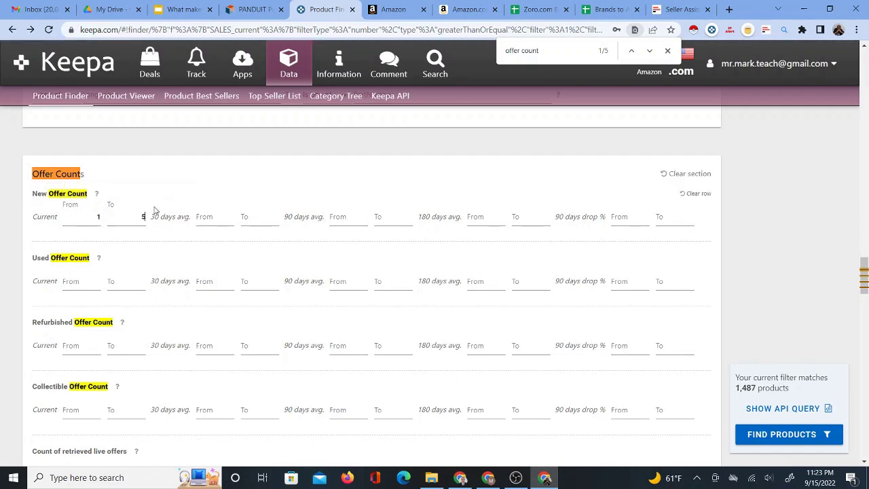
{"action": "left_click", "coordinate": [95, 219]}
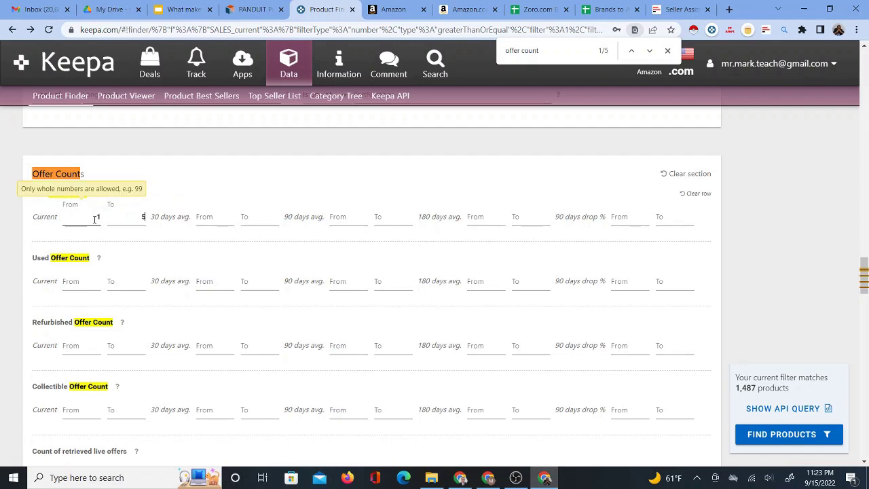
{"action": "key", "text": "Tab"}
{"action": "left_click", "coordinate": [137, 219]}
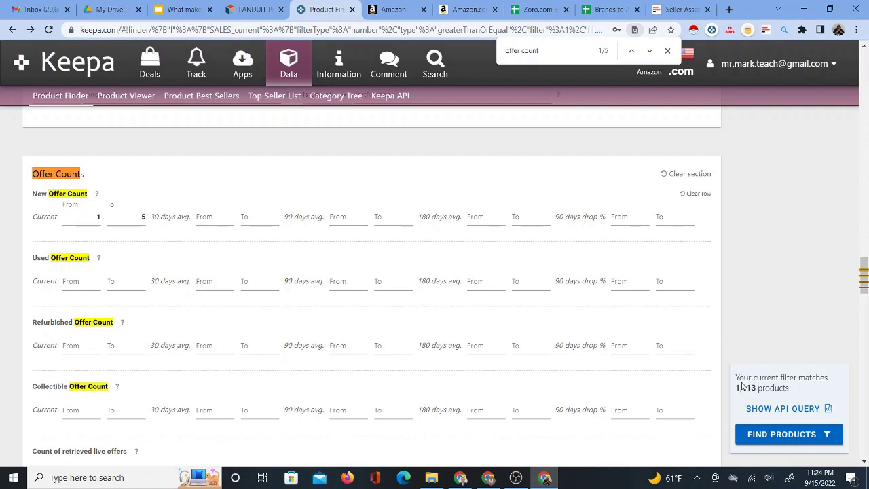
{"action": "left_click", "coordinate": [754, 434]}
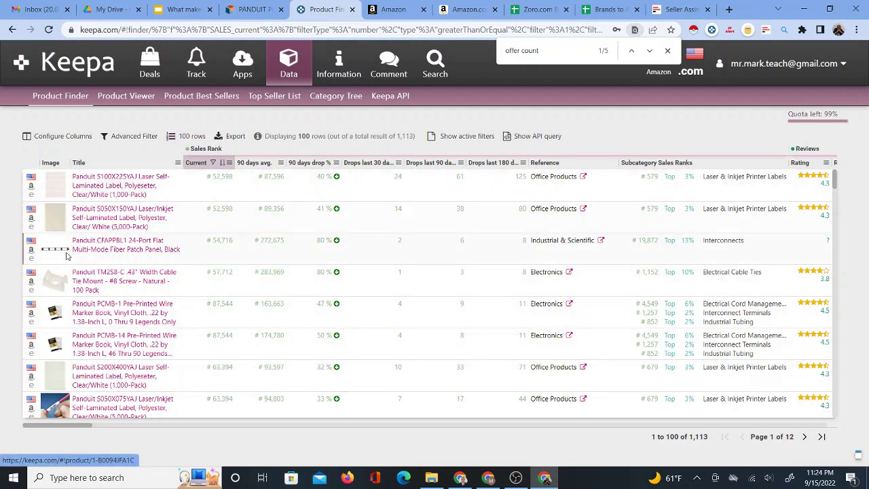
Close the find bar over the 1,113 Panduit results sorted by current sales rank.
{"action": "mouse_move", "coordinate": [70, 328]}
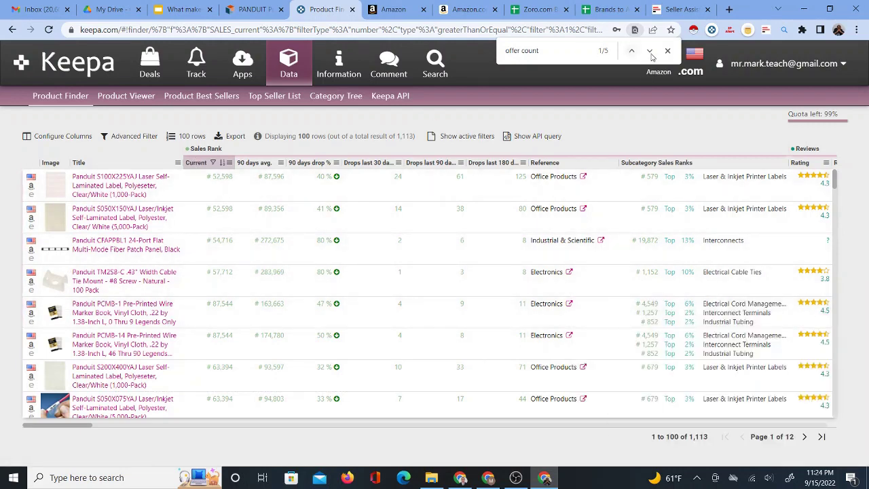
{"action": "key", "text": "Escape"}
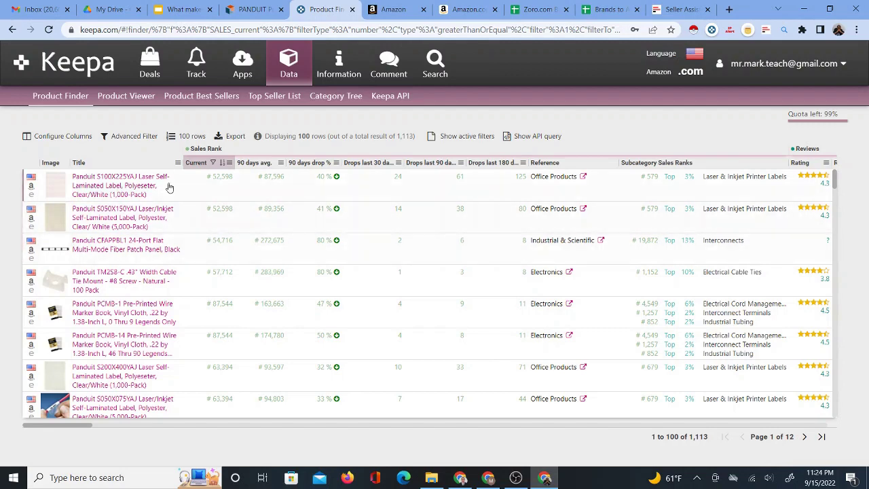
{"action": "left_click", "coordinate": [179, 9]}
{"action": "double_click", "coordinate": [254, 291]}
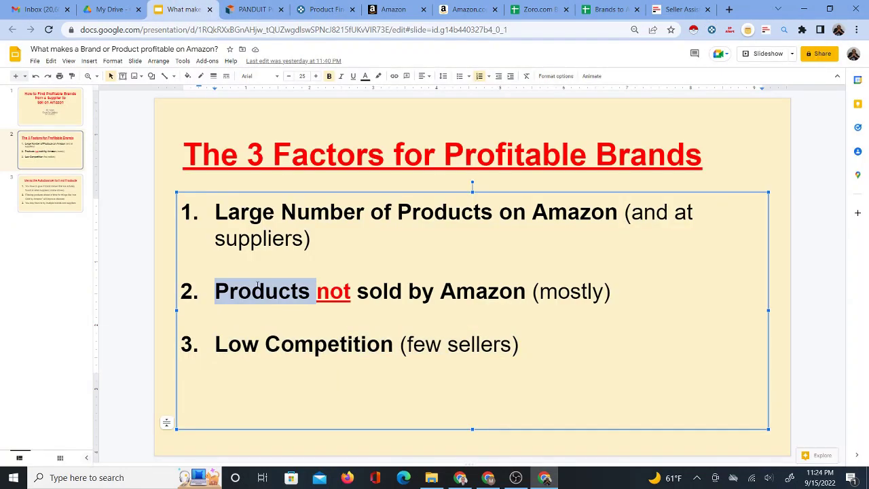
{"action": "left_click", "coordinate": [245, 344]}
{"action": "triple_click", "coordinate": [249, 343]}
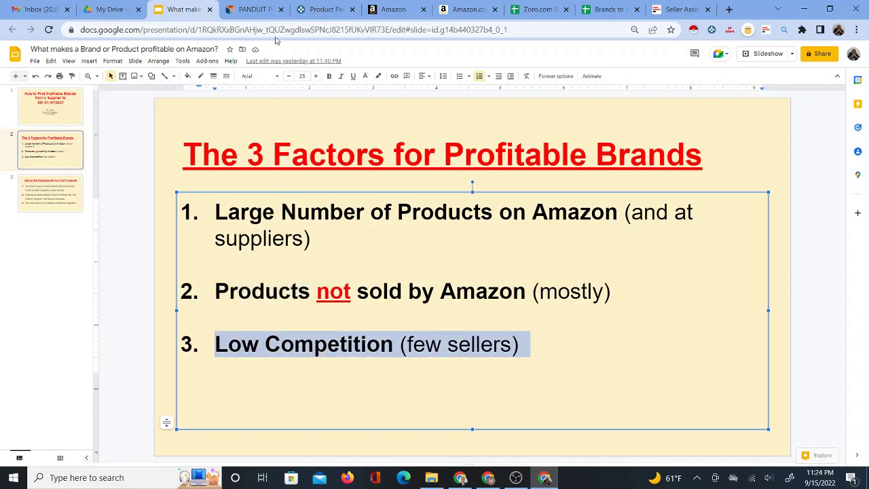
{"action": "mouse_move", "coordinate": [386, 15]}
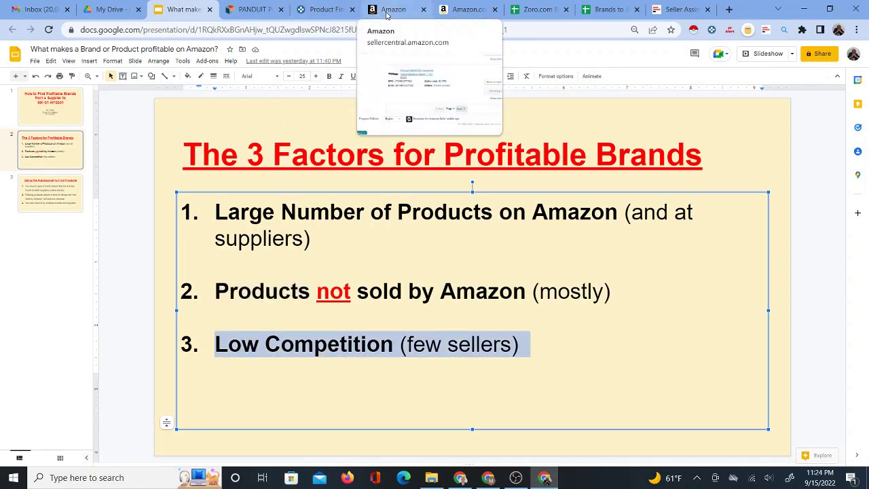
{"action": "left_click", "coordinate": [438, 13]}
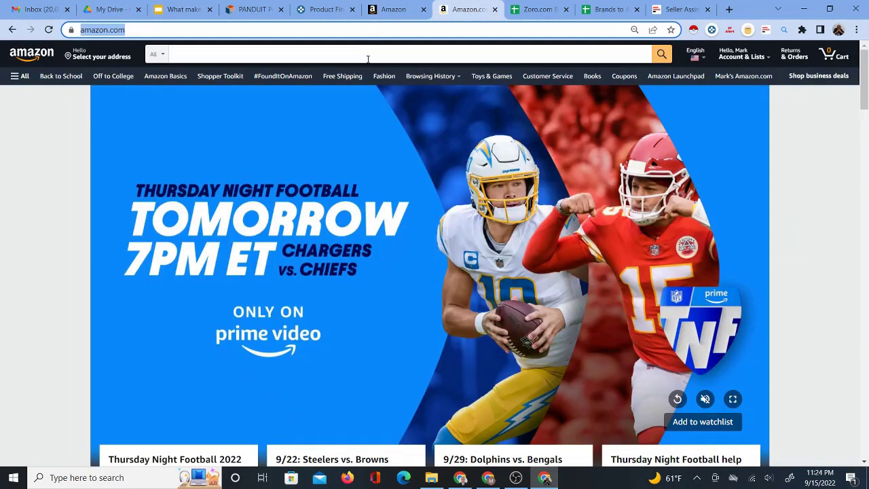
{"action": "left_click", "coordinate": [397, 9]}
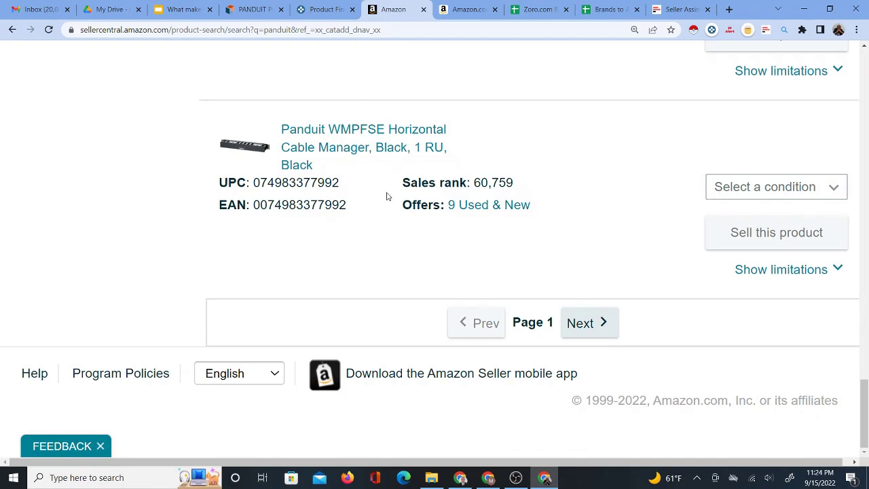
{"action": "scroll", "coordinate": [384, 194], "scroll_direction": "up", "scroll_amount": 2}
{"action": "scroll", "coordinate": [376, 272], "scroll_direction": "up", "scroll_amount": 4}
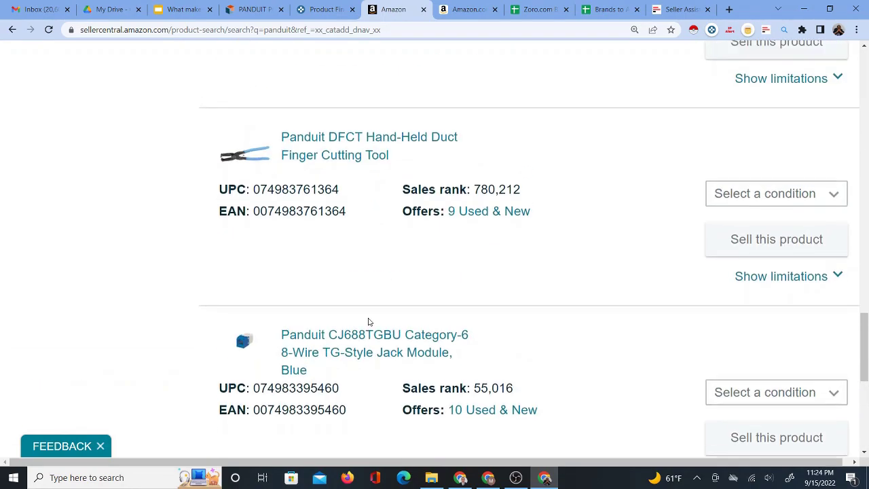
{"action": "scroll", "coordinate": [371, 322], "scroll_direction": "up", "scroll_amount": 15}
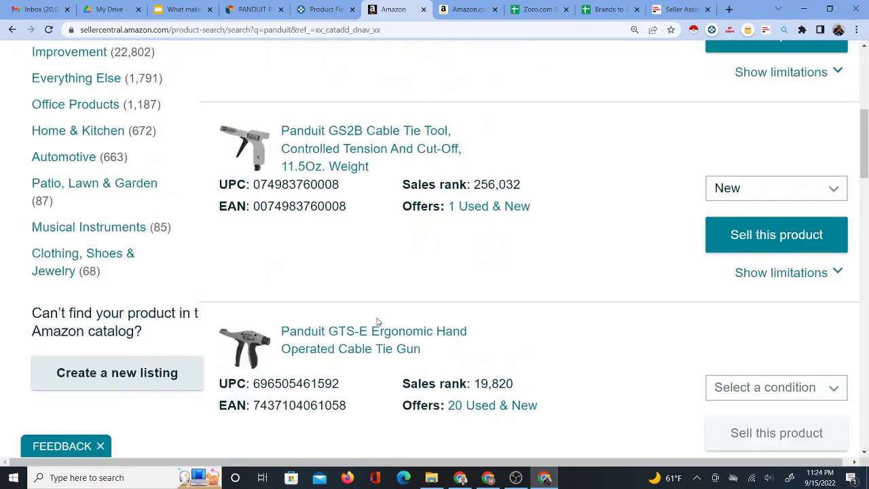
{"action": "scroll", "coordinate": [377, 321], "scroll_direction": "up", "scroll_amount": 6}
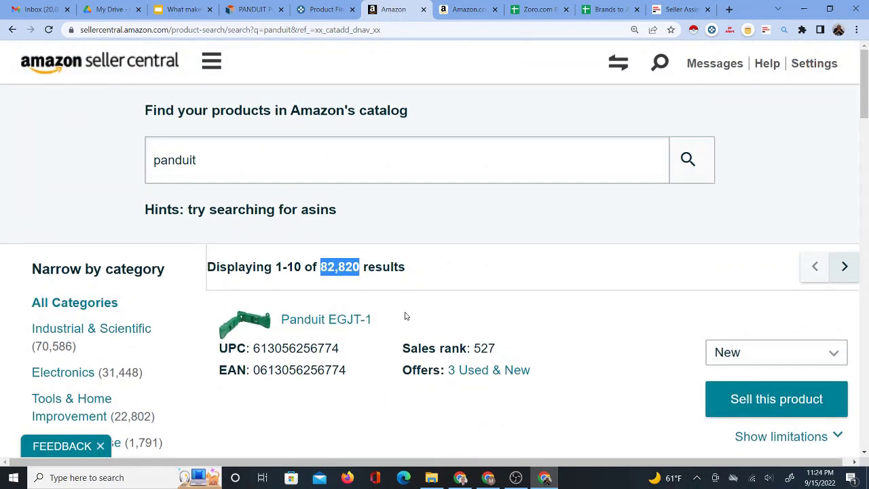
{"action": "scroll", "coordinate": [405, 318], "scroll_direction": "down", "scroll_amount": 4}
{"action": "left_click", "coordinate": [468, 9]}
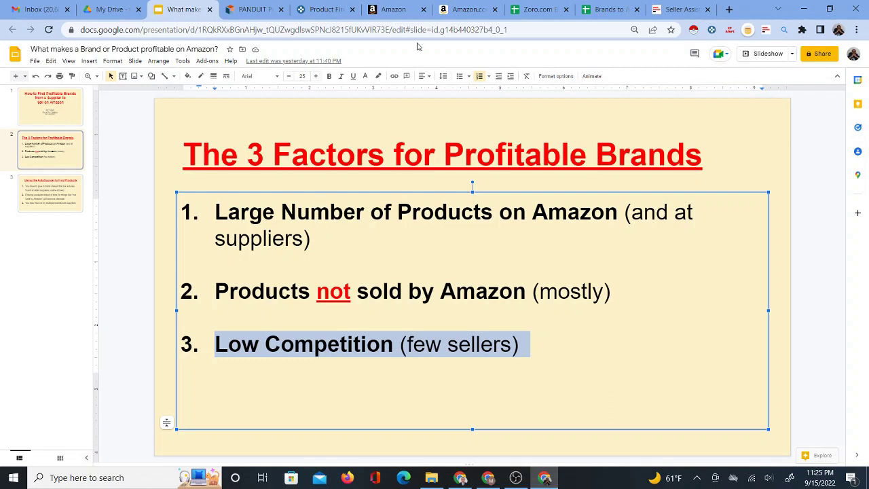
{"action": "left_click", "coordinate": [392, 9]}
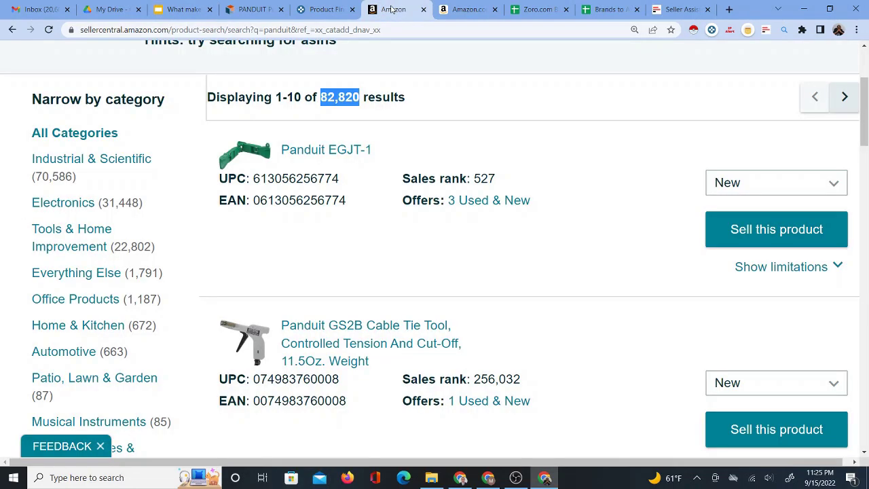
{"action": "left_click", "coordinate": [324, 9]}
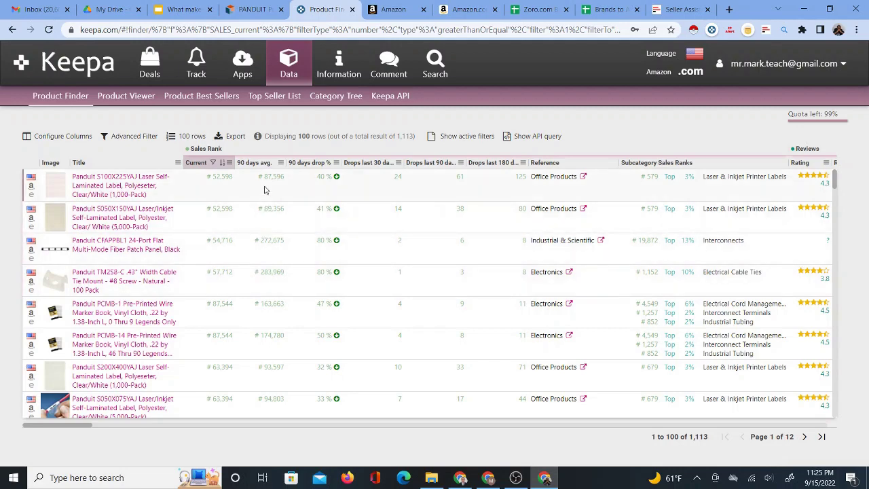
Search Amazon.com for 'panduit' and scrape 22 result rows with Instant Data Scraper.
{"action": "left_click", "coordinate": [467, 9]}
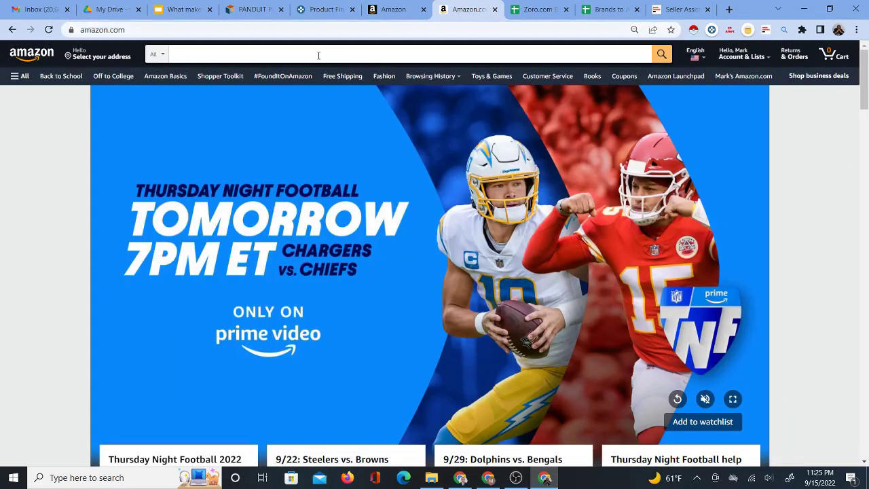
{"action": "left_click", "coordinate": [318, 55]}
{"action": "type", "text": "panduit"}
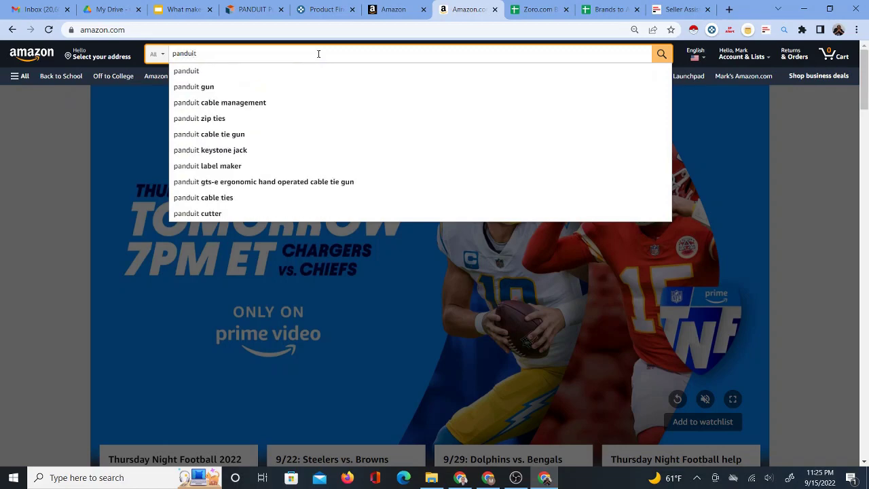
{"action": "key", "text": "Return"}
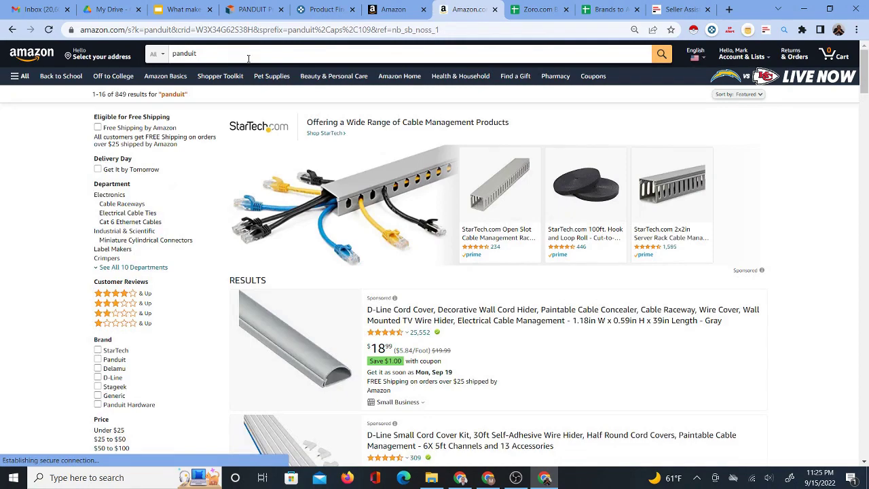
{"action": "scroll", "coordinate": [389, 239], "scroll_direction": "down", "scroll_amount": 3}
{"action": "scroll", "coordinate": [389, 239], "scroll_direction": "down", "scroll_amount": 6}
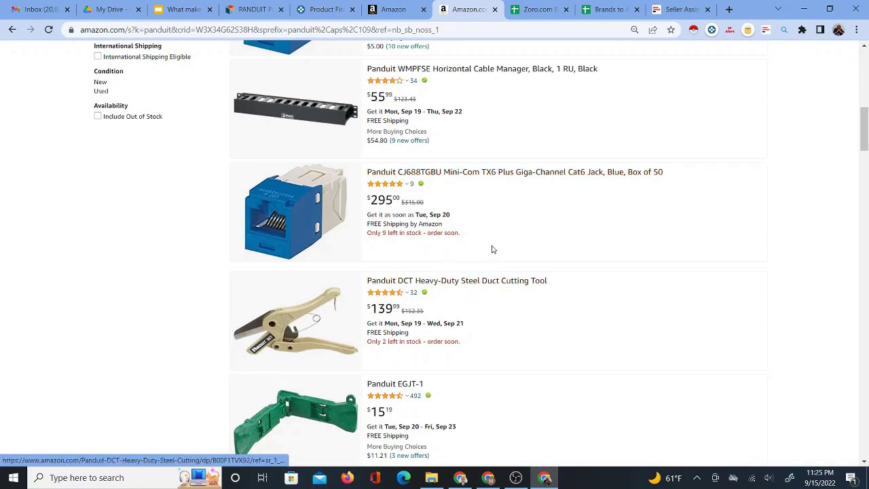
{"action": "left_click", "coordinate": [692, 31]}
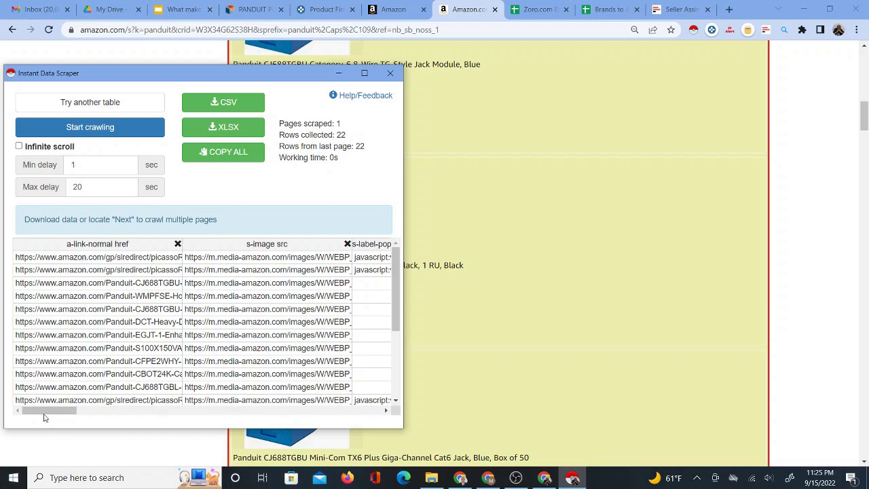
Scroll across the scraped Panduit columns, compare with Keepa, then bring up the Zoro.com Brands List.
{"action": "left_click_drag", "start_coordinate": [48, 411], "coordinate": [293, 412]}
{"action": "left_click_drag", "start_coordinate": [366, 404], "coordinate": [297, 405]}
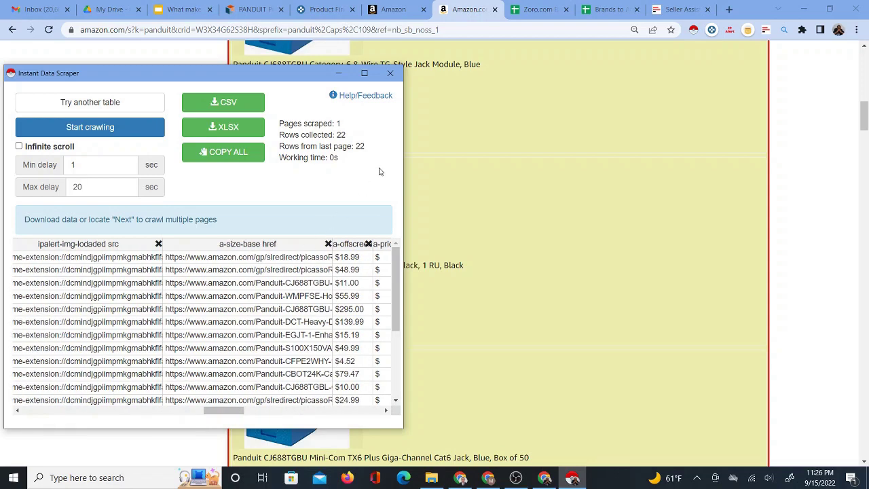
{"action": "left_click", "coordinate": [326, 10]}
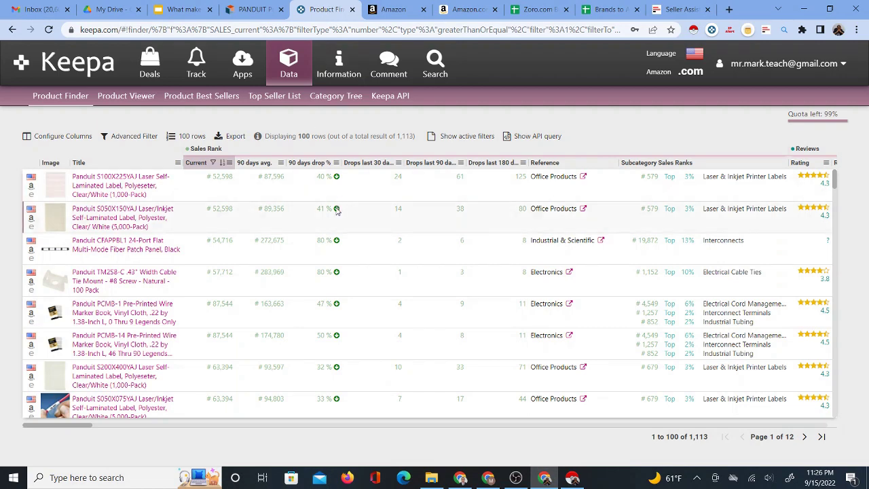
{"action": "left_click", "coordinate": [453, 11]}
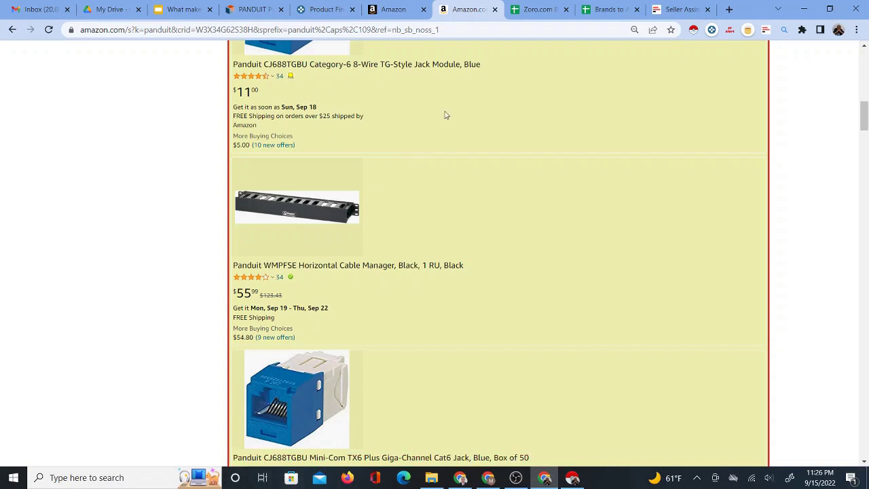
{"action": "left_click", "coordinate": [241, 6]}
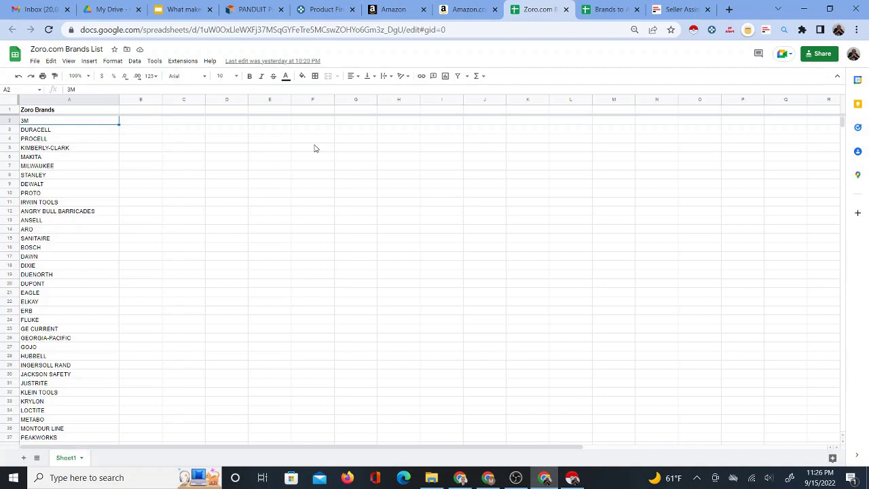
Look over the Brands to ASINs Finder sheet and the bulk restriction checker.
{"action": "left_click", "coordinate": [609, 12]}
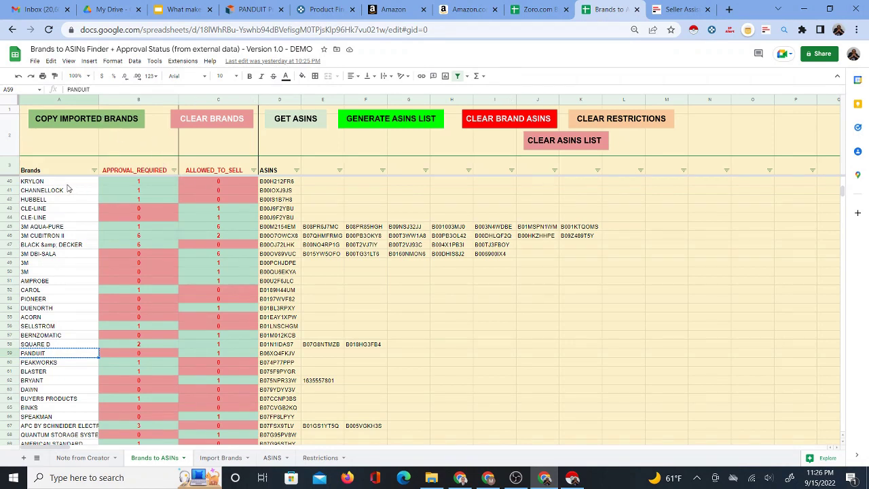
{"action": "left_click", "coordinate": [536, 9]}
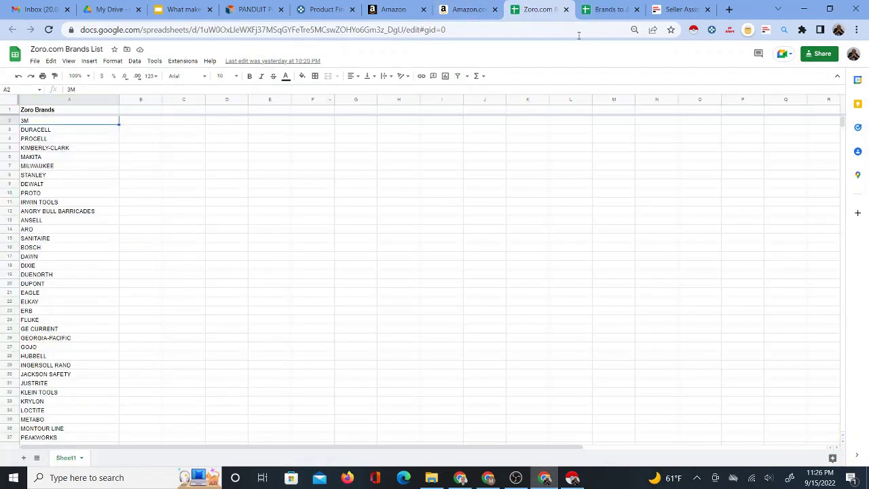
{"action": "left_click", "coordinate": [608, 8]}
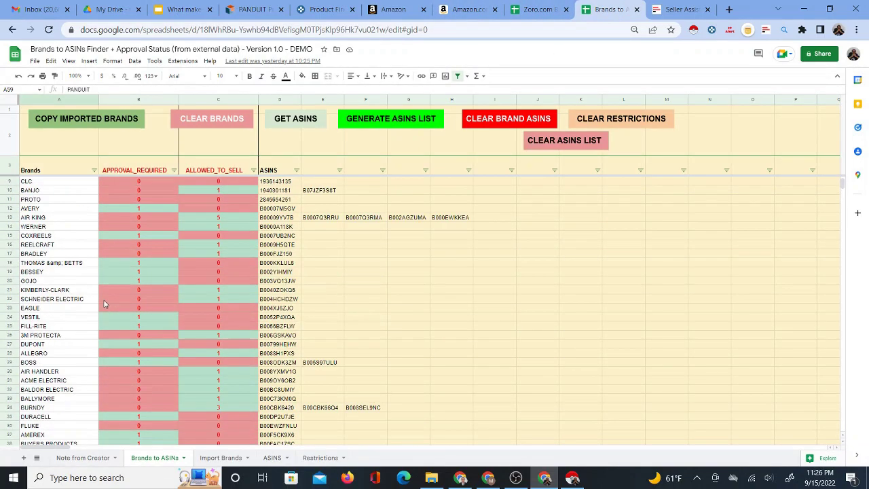
{"action": "scroll", "coordinate": [105, 298], "scroll_direction": "up", "scroll_amount": 2}
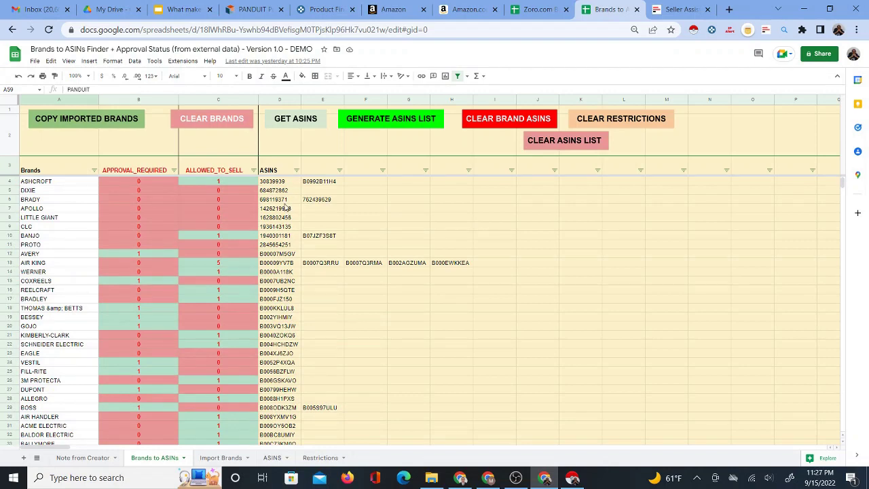
{"action": "left_click", "coordinate": [677, 10]}
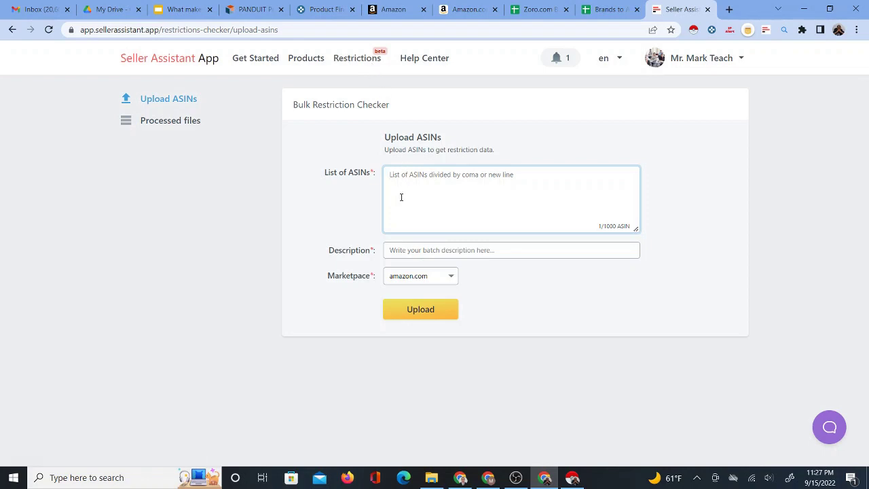
{"action": "left_click", "coordinate": [609, 10]}
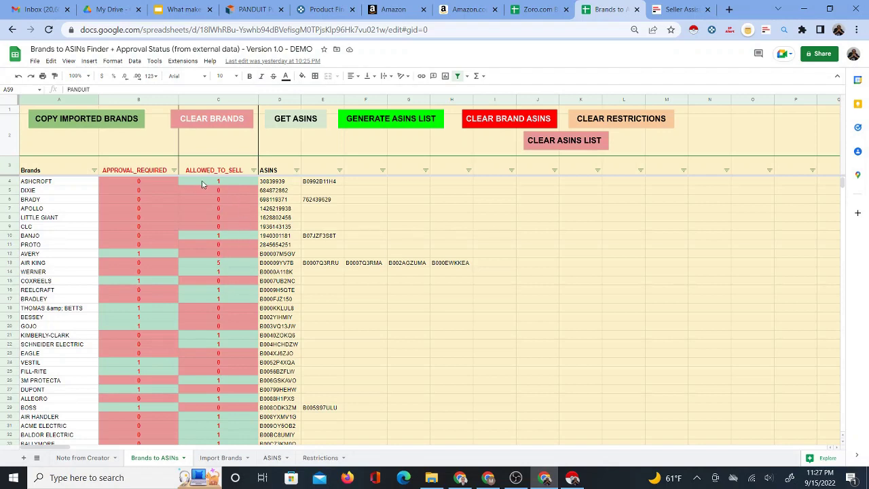
Review the ASHCROFT (A4) and AVERY (A12) rows, then bring back Seller Central's Panduit results.
{"action": "left_click", "coordinate": [60, 182]}
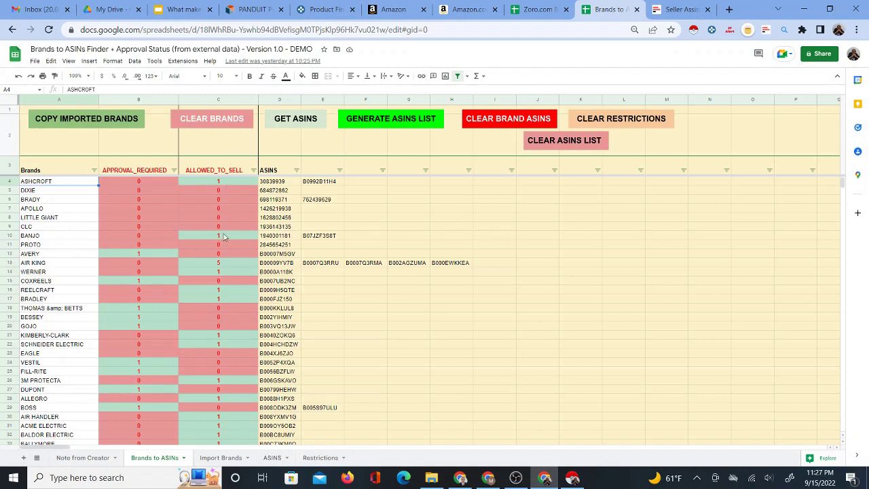
{"action": "left_click", "coordinate": [76, 254]}
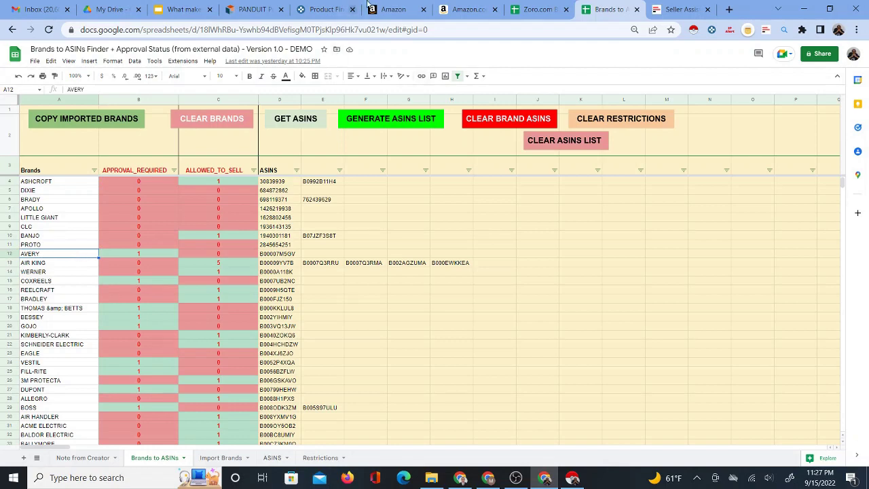
{"action": "left_click", "coordinate": [390, 11]}
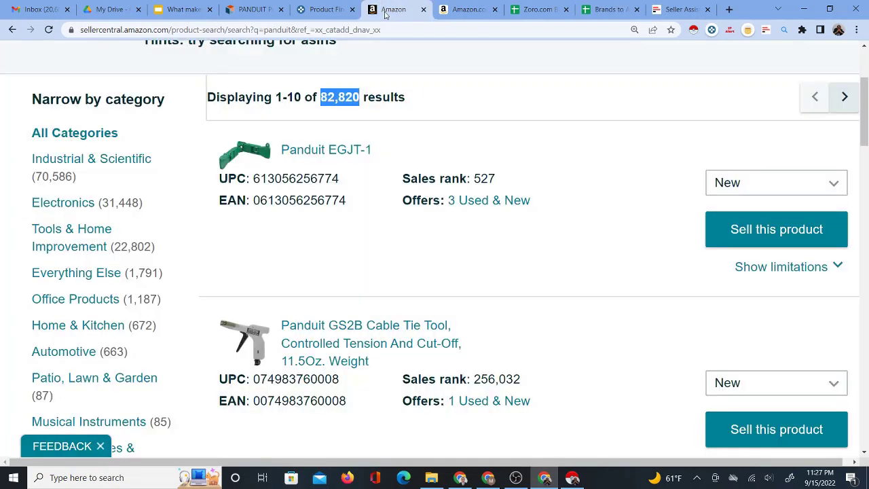
Copy ASHCROFT from cell A4 and search the Seller Central catalog for it, replacing panduit.
{"action": "left_click", "coordinate": [606, 9]}
{"action": "left_click", "coordinate": [81, 183]}
{"action": "right_click", "coordinate": [81, 183]}
{"action": "left_click", "coordinate": [119, 200]}
{"action": "left_click", "coordinate": [389, 9]}
{"action": "scroll", "coordinate": [407, 203], "scroll_direction": "up", "scroll_amount": 3}
{"action": "double_click", "coordinate": [194, 160]}
{"action": "right_click", "coordinate": [197, 163]}
{"action": "left_click", "coordinate": [208, 215]}
{"action": "left_click", "coordinate": [696, 175]}
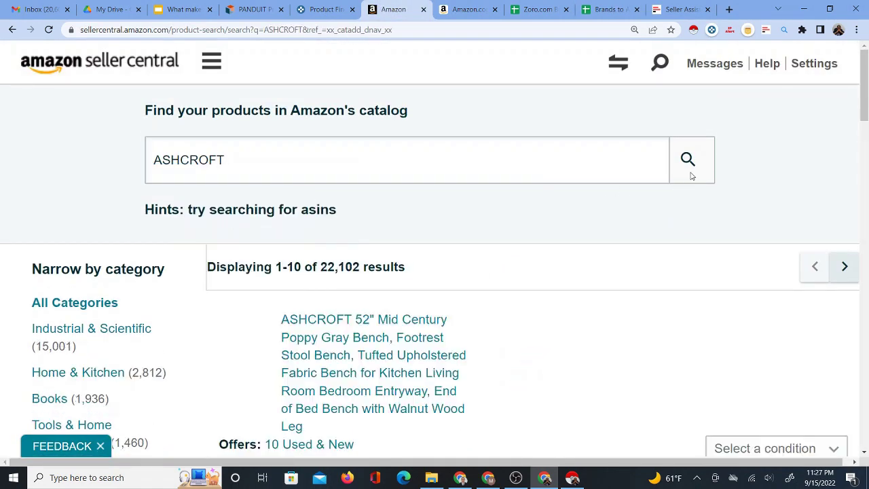
Set the first ASHCROFT result's condition to New and return to the Brands to ASINs sheet.
{"action": "scroll", "coordinate": [525, 295], "scroll_direction": "down", "scroll_amount": 3}
{"action": "left_click", "coordinate": [741, 233]}
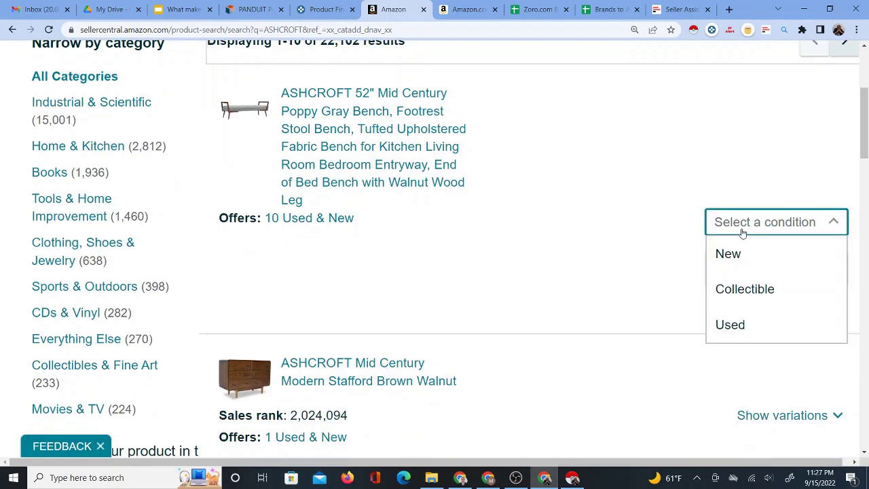
{"action": "left_click", "coordinate": [752, 255]}
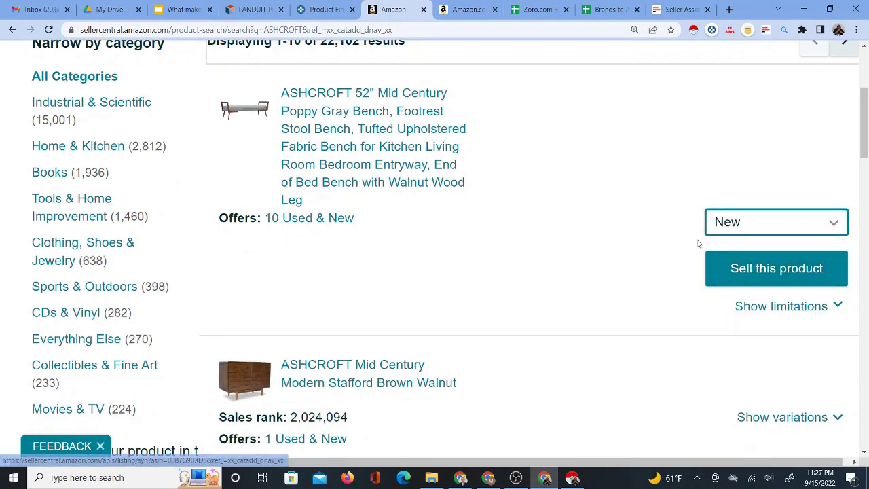
{"action": "left_click", "coordinate": [600, 13]}
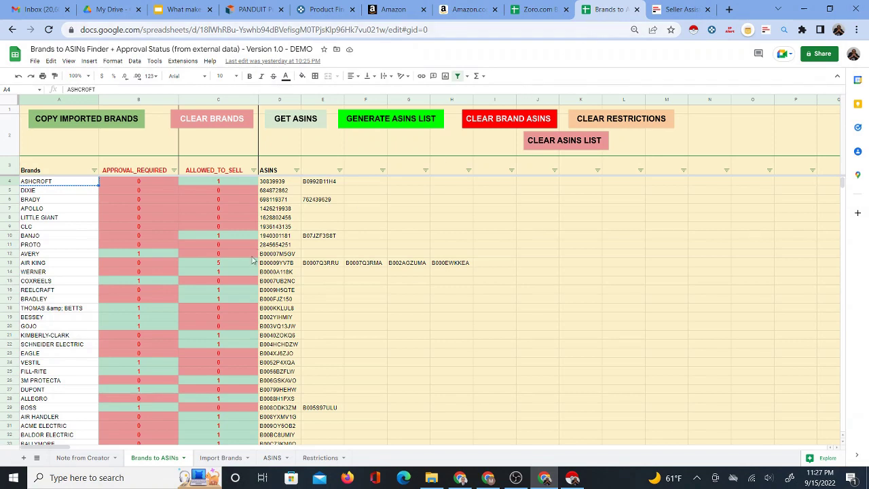
Review the Brands to ASINs approvals, then check Zoro's PANDUIT page and its brands and manufacturers page.
{"action": "scroll", "coordinate": [235, 278], "scroll_direction": "down", "scroll_amount": 3}
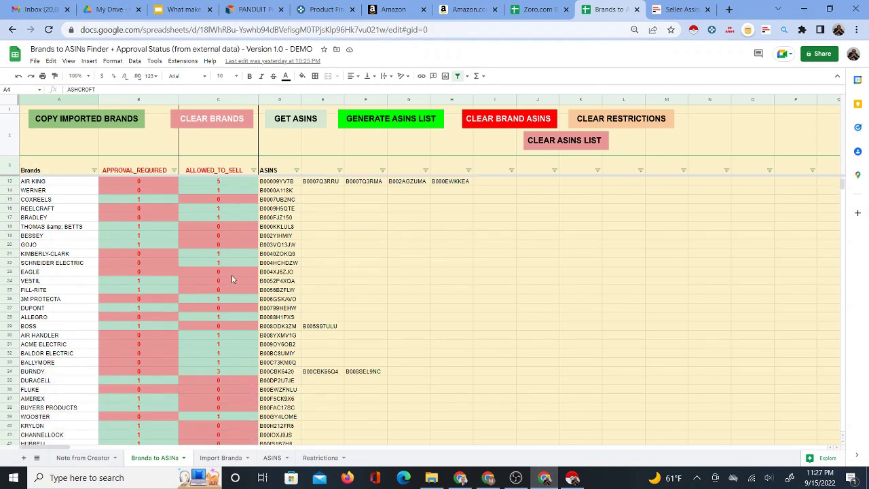
{"action": "scroll", "coordinate": [230, 271], "scroll_direction": "down", "scroll_amount": 5}
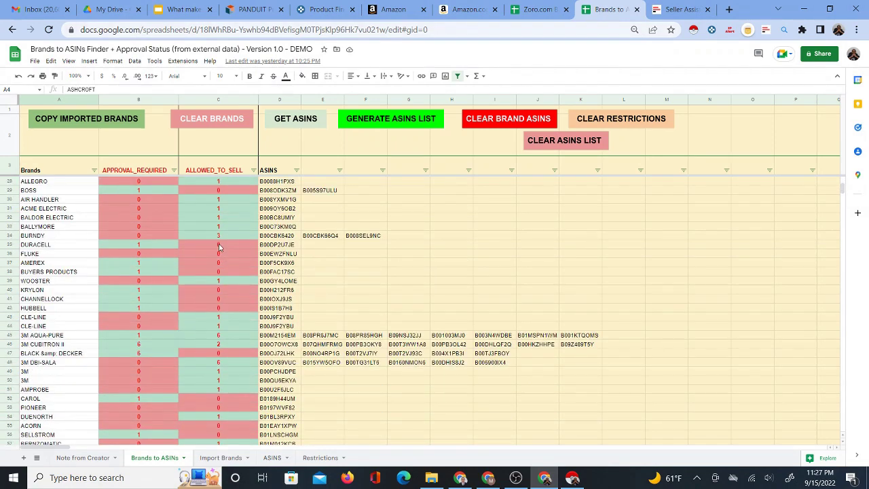
{"action": "scroll", "coordinate": [247, 252], "scroll_direction": "up", "scroll_amount": 8}
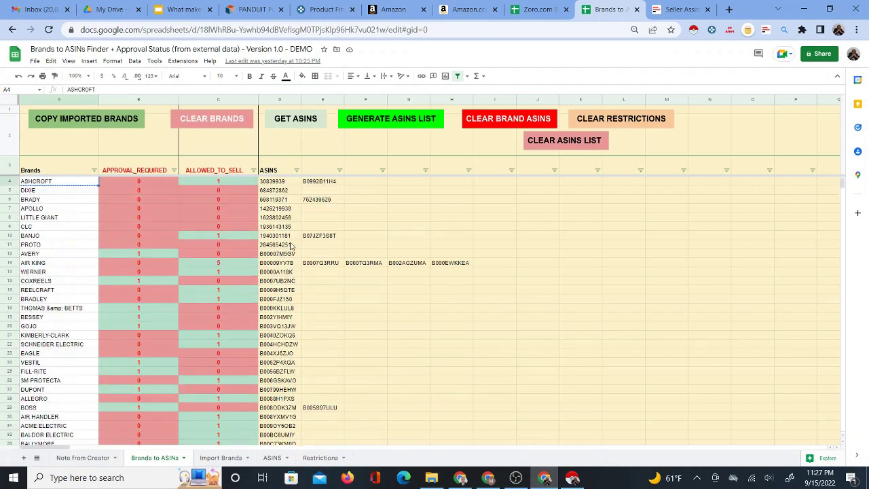
{"action": "left_click", "coordinate": [537, 10]}
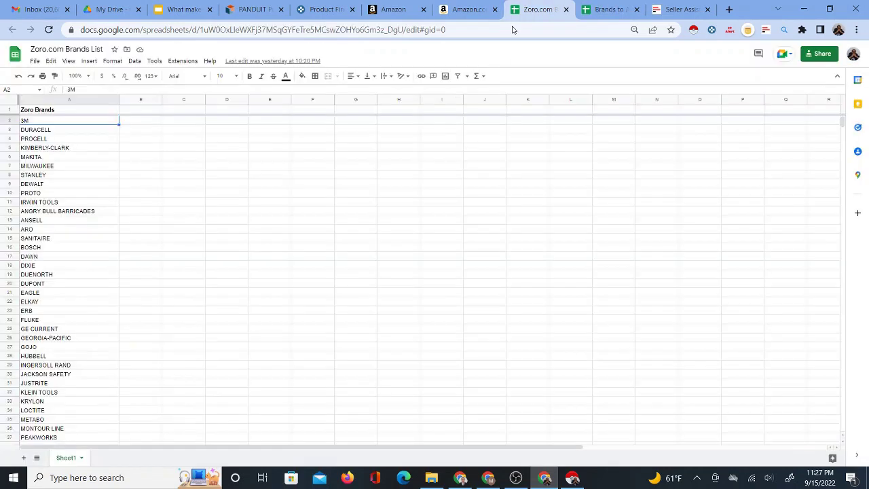
{"action": "left_click", "coordinate": [248, 9]}
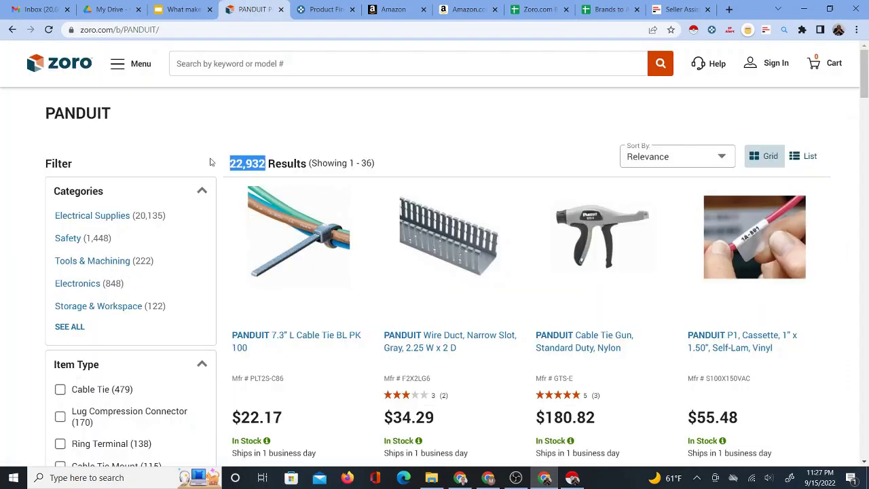
{"action": "left_click", "coordinate": [13, 30]}
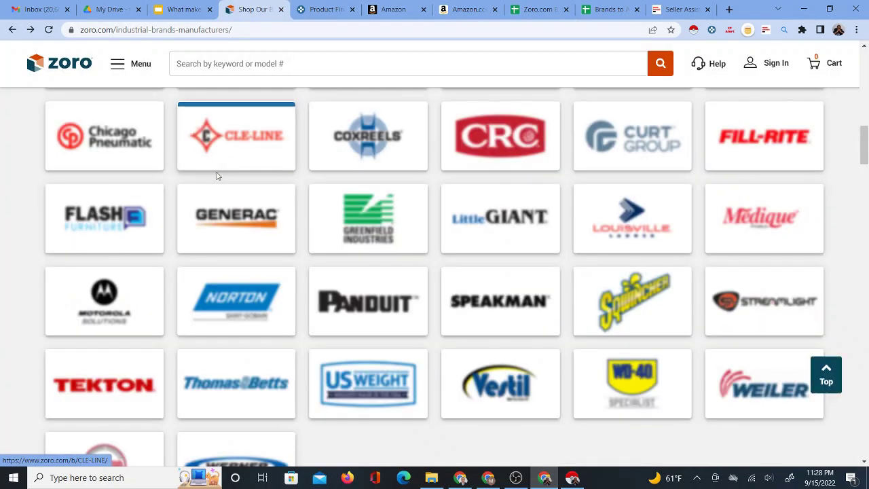
Compare the Zoro.com Brands List with the approvals in the Brands to ASINs sheet.
{"action": "scroll", "coordinate": [459, 245], "scroll_direction": "up", "scroll_amount": 8}
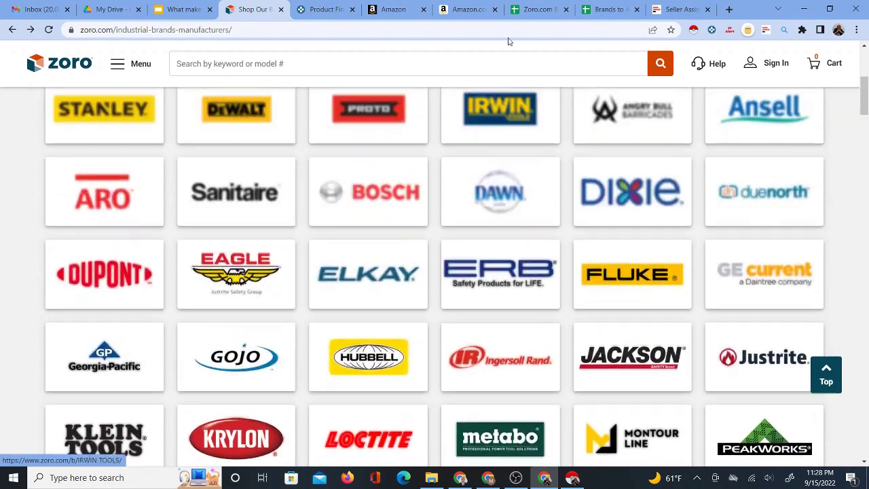
{"action": "left_click", "coordinate": [522, 14]}
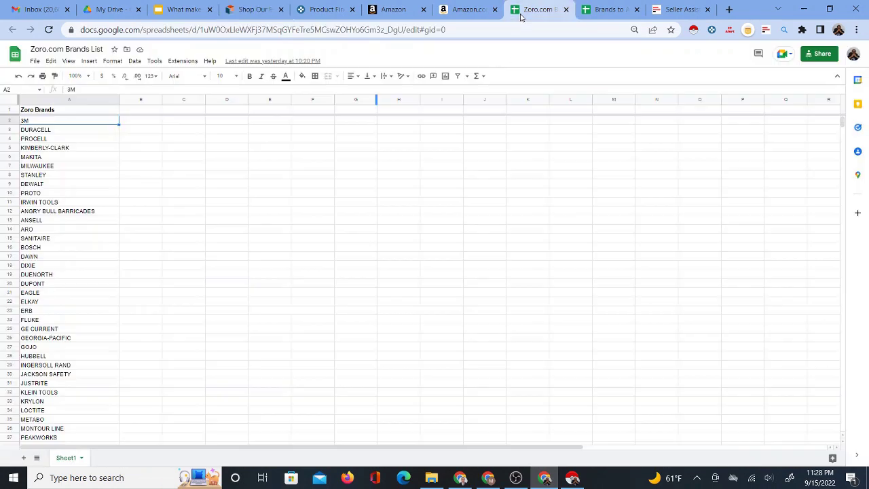
{"action": "left_click", "coordinate": [610, 10]}
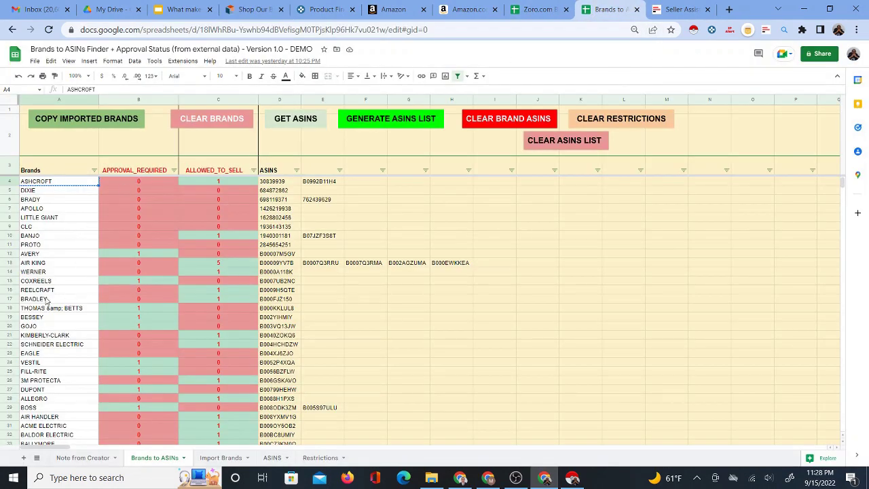
{"action": "scroll", "coordinate": [156, 295], "scroll_direction": "down", "scroll_amount": 5}
{"action": "scroll", "coordinate": [167, 300], "scroll_direction": "down", "scroll_amount": 8}
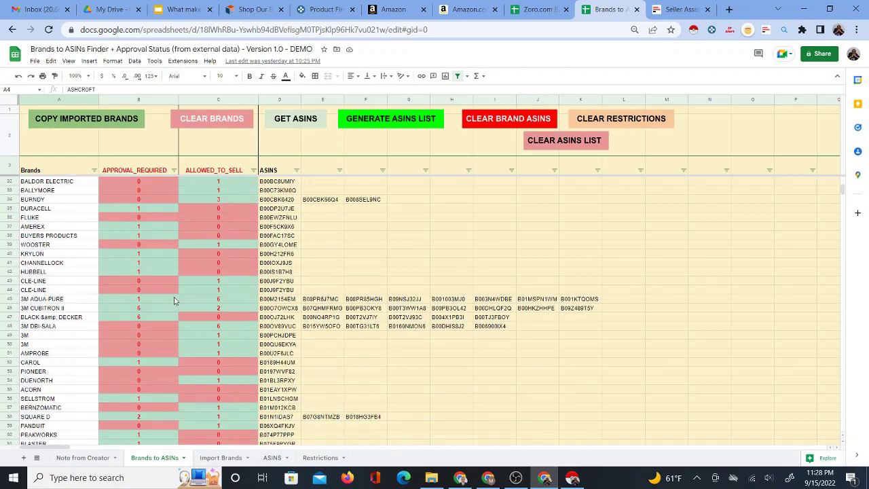
{"action": "scroll", "coordinate": [197, 302], "scroll_direction": "up", "scroll_amount": 4}
{"action": "scroll", "coordinate": [203, 301], "scroll_direction": "up", "scroll_amount": 9}
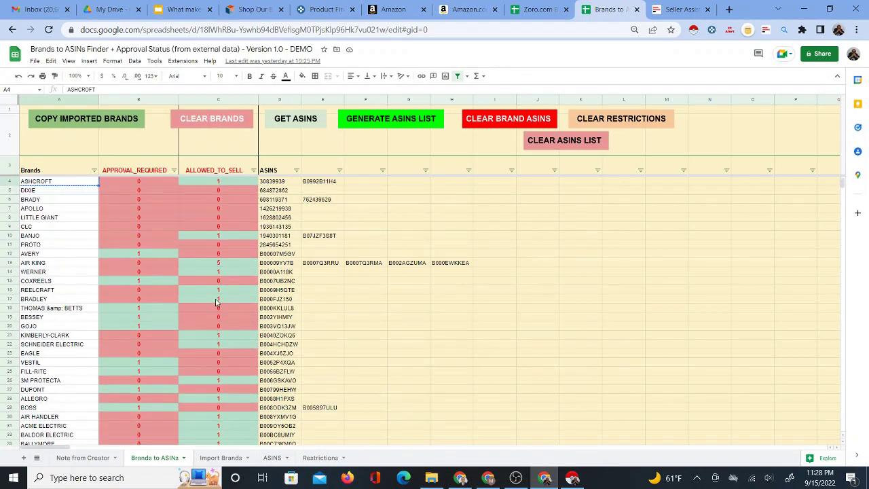
Recheck the Zoro.com Brands List, then bring up the Seller Assistant Bulk Restriction Checker upload page.
{"action": "left_click", "coordinate": [545, 12]}
{"action": "left_click", "coordinate": [606, 10]}
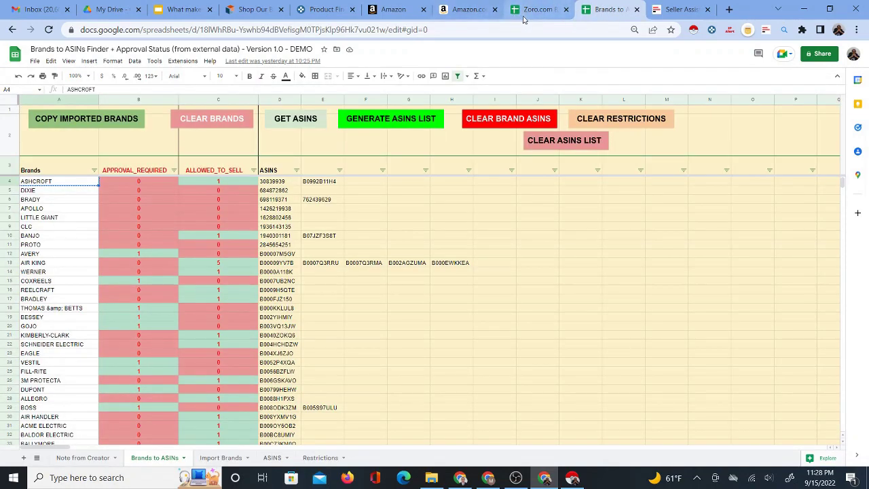
{"action": "left_click", "coordinate": [674, 15]}
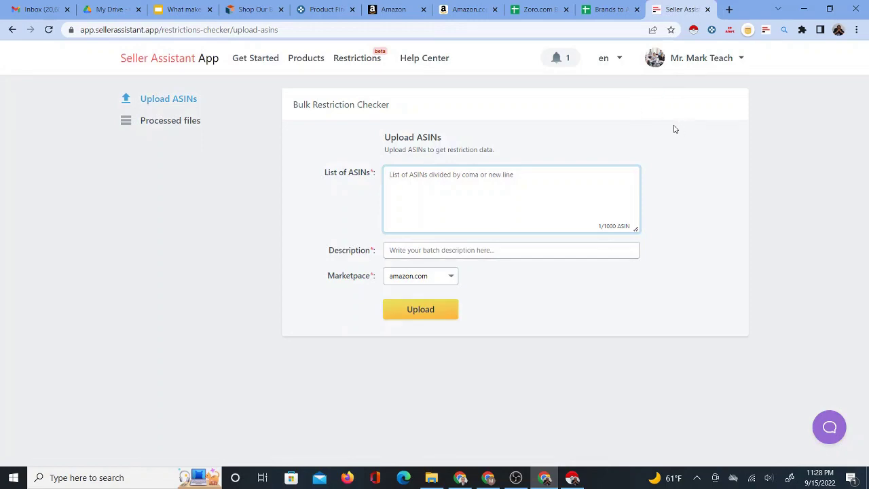
Return to Keepa's Panduit results table showing 100 of 1,113 matches.
{"action": "left_click", "coordinate": [324, 7]}
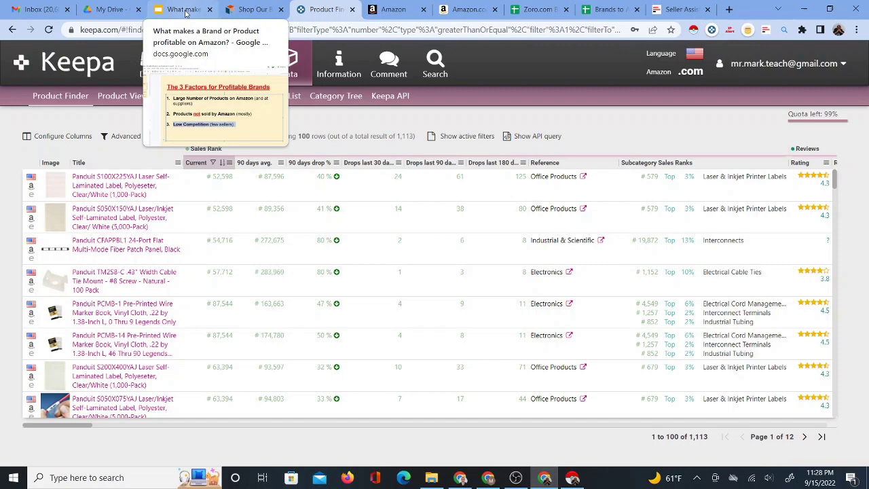
Show the title slide 'How to Find Profitable Brands from a Supplier to Sell on Amazon'.
{"action": "left_click", "coordinate": [187, 11]}
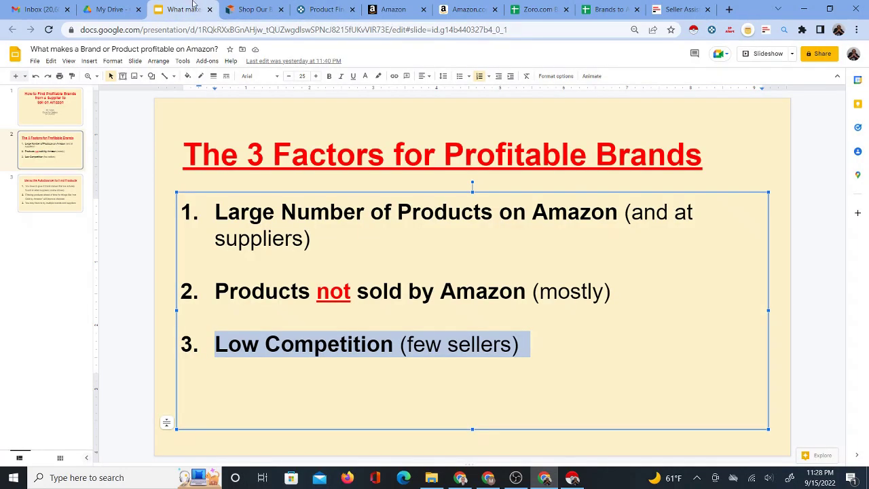
{"action": "left_click", "coordinate": [60, 111]}
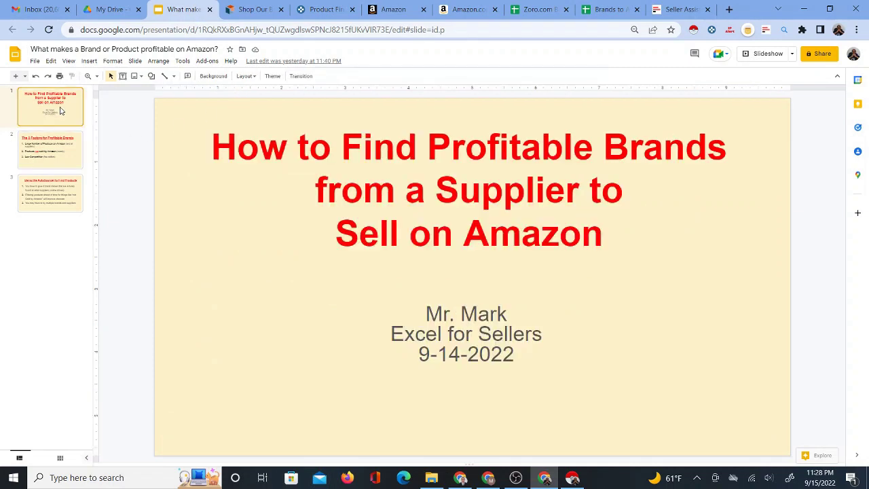